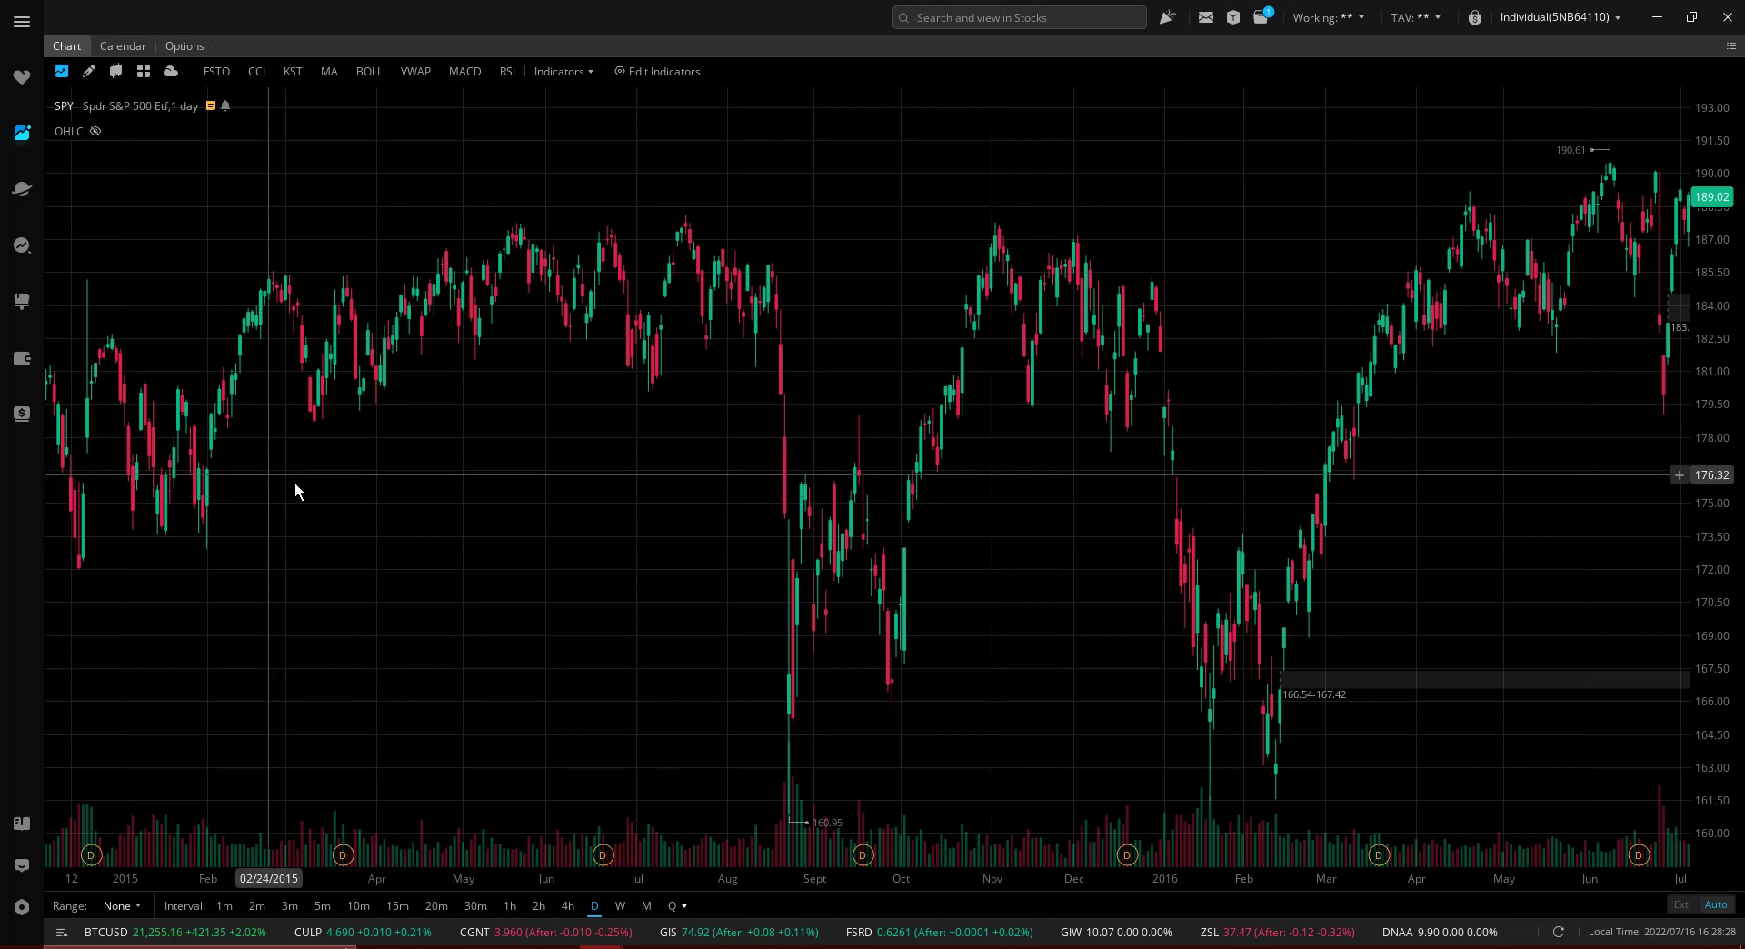
# Go back through SPY's daily price history to the 2007–2009 decline.
pyautogui.moveTo(884, 483); pyautogui.dragTo(1180, 421)
pyautogui.moveTo(650, 315); pyautogui.dragTo(924, 468)
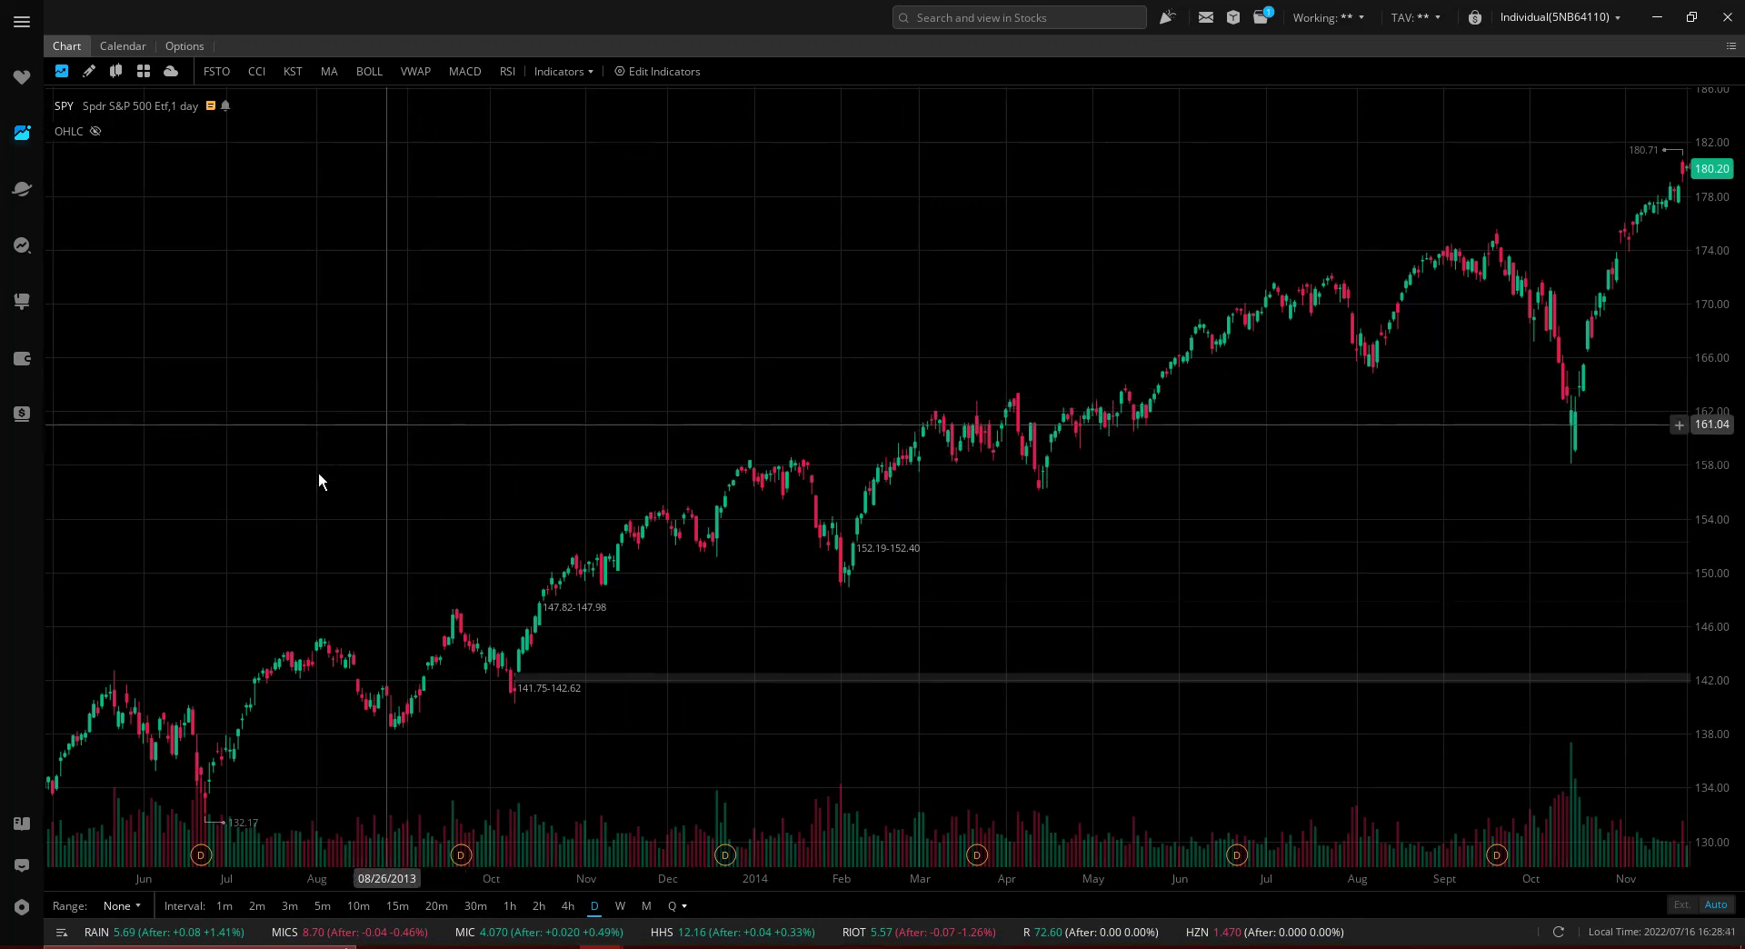
pyautogui.moveTo(319, 478); pyautogui.dragTo(1372, 397)
pyautogui.moveTo(323, 630); pyautogui.dragTo(1199, 641)
pyautogui.moveTo(557, 569); pyautogui.dragTo(1166, 658)
pyautogui.moveTo(289, 682); pyautogui.dragTo(695, 651)
pyautogui.moveTo(436, 647); pyautogui.dragTo(790, 607)
pyautogui.scroll(-5, 795, 627)
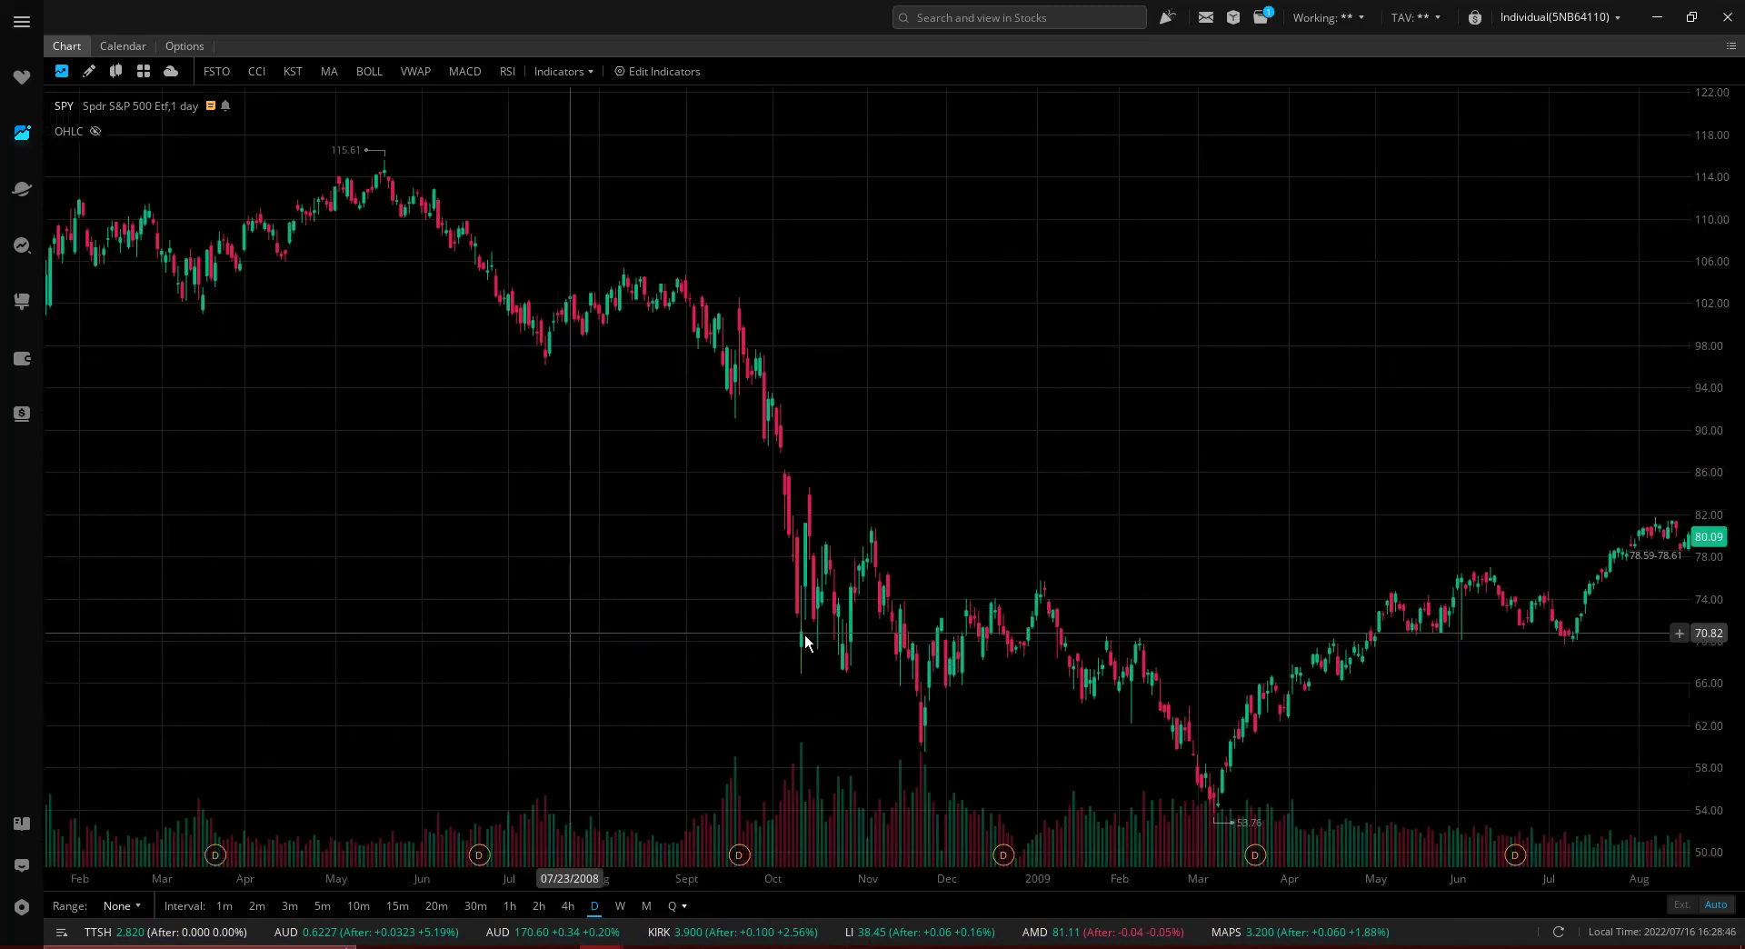
pyautogui.scroll(-1, 529, 532)
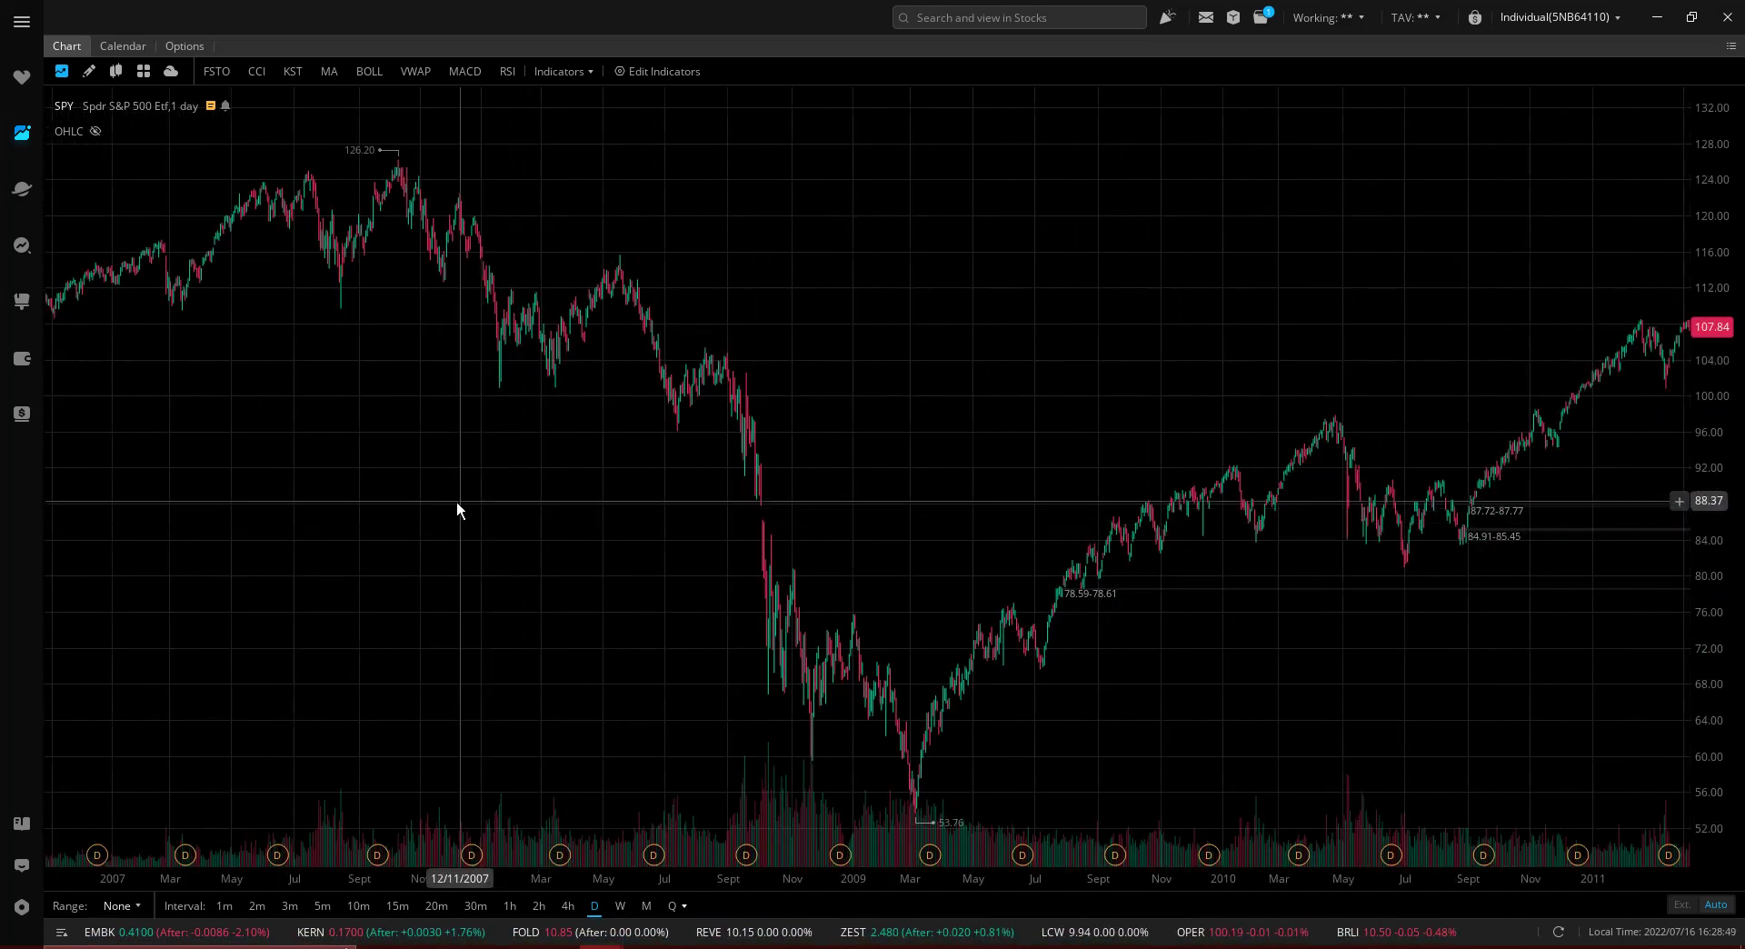
pyautogui.moveTo(413, 490); pyautogui.dragTo(754, 412)
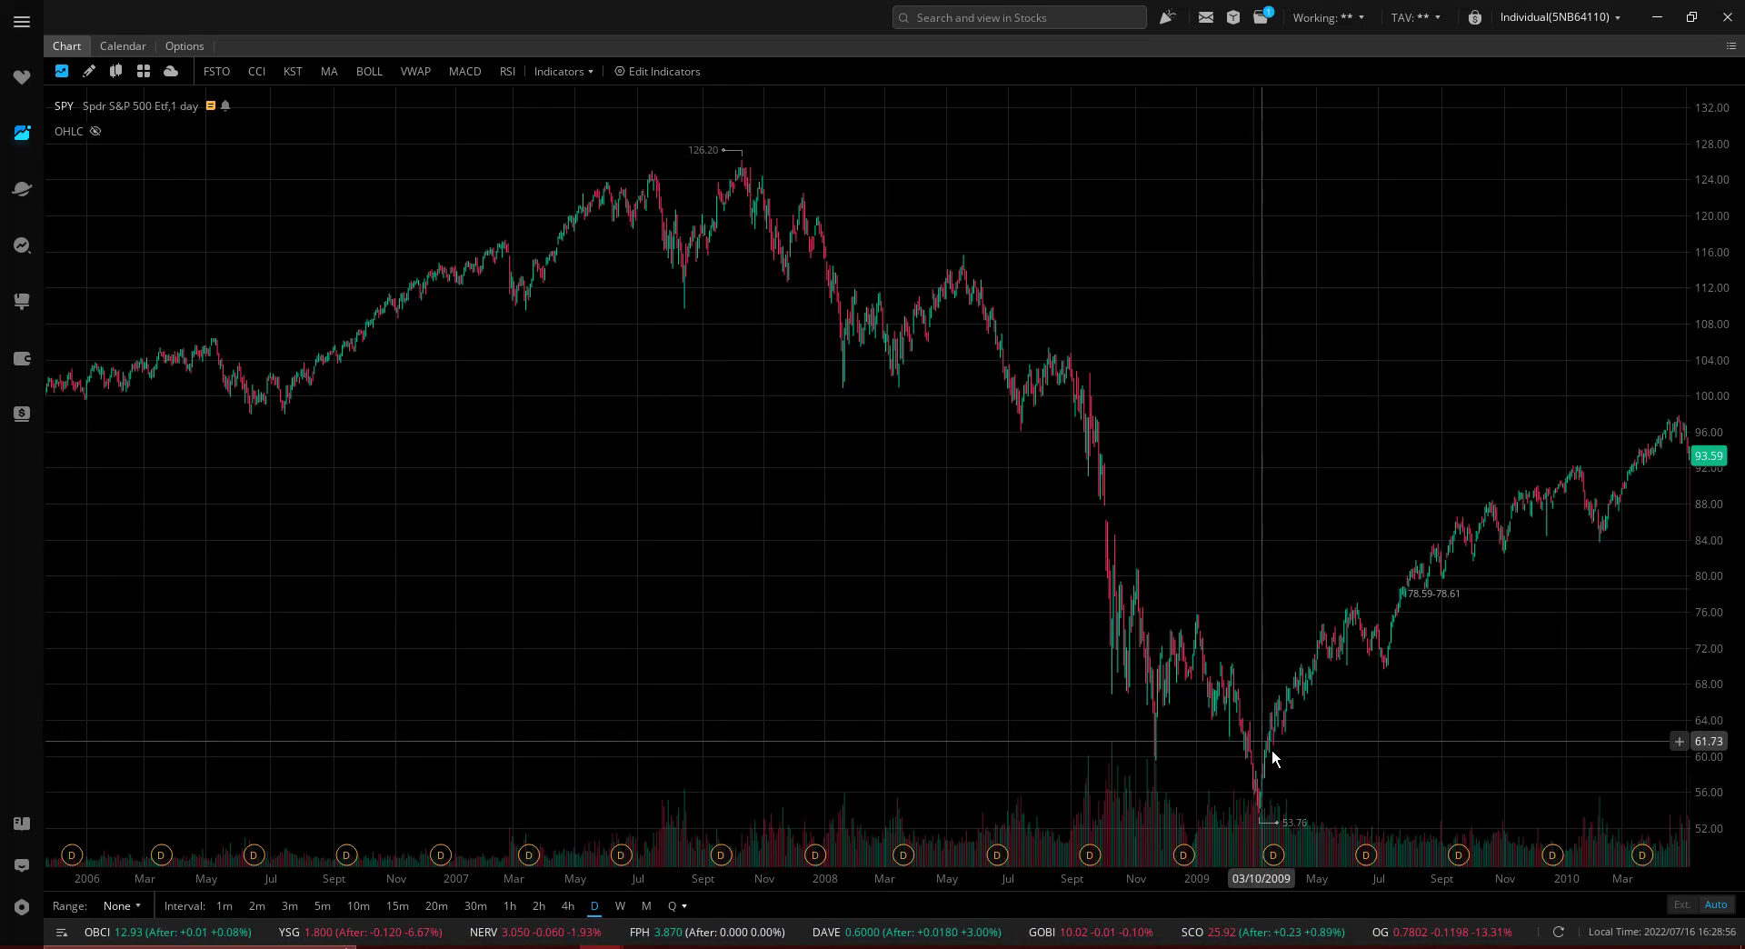
# Examine SPY's March 2009 low up close and the recovery that follows through 2010 and 2011.
pyautogui.scroll(5, 1272, 749)
pyautogui.scroll(6, 1249, 732)
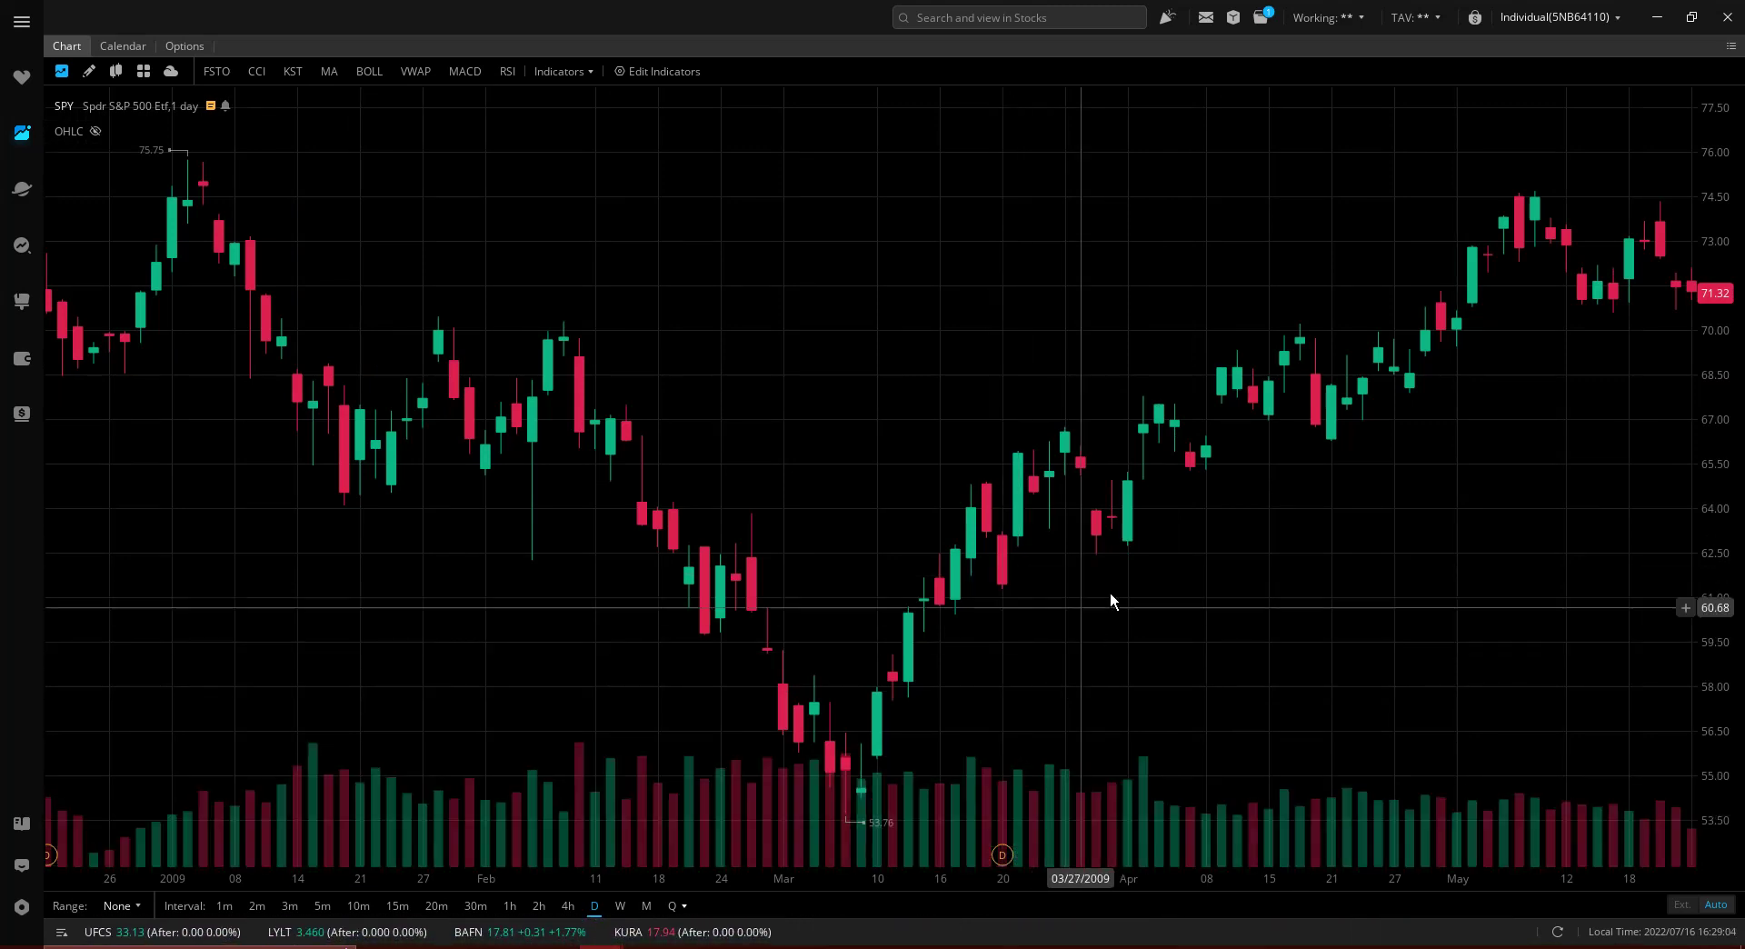
pyautogui.scroll(-5, 1109, 592)
pyautogui.moveTo(1005, 691); pyautogui.dragTo(838, 606)
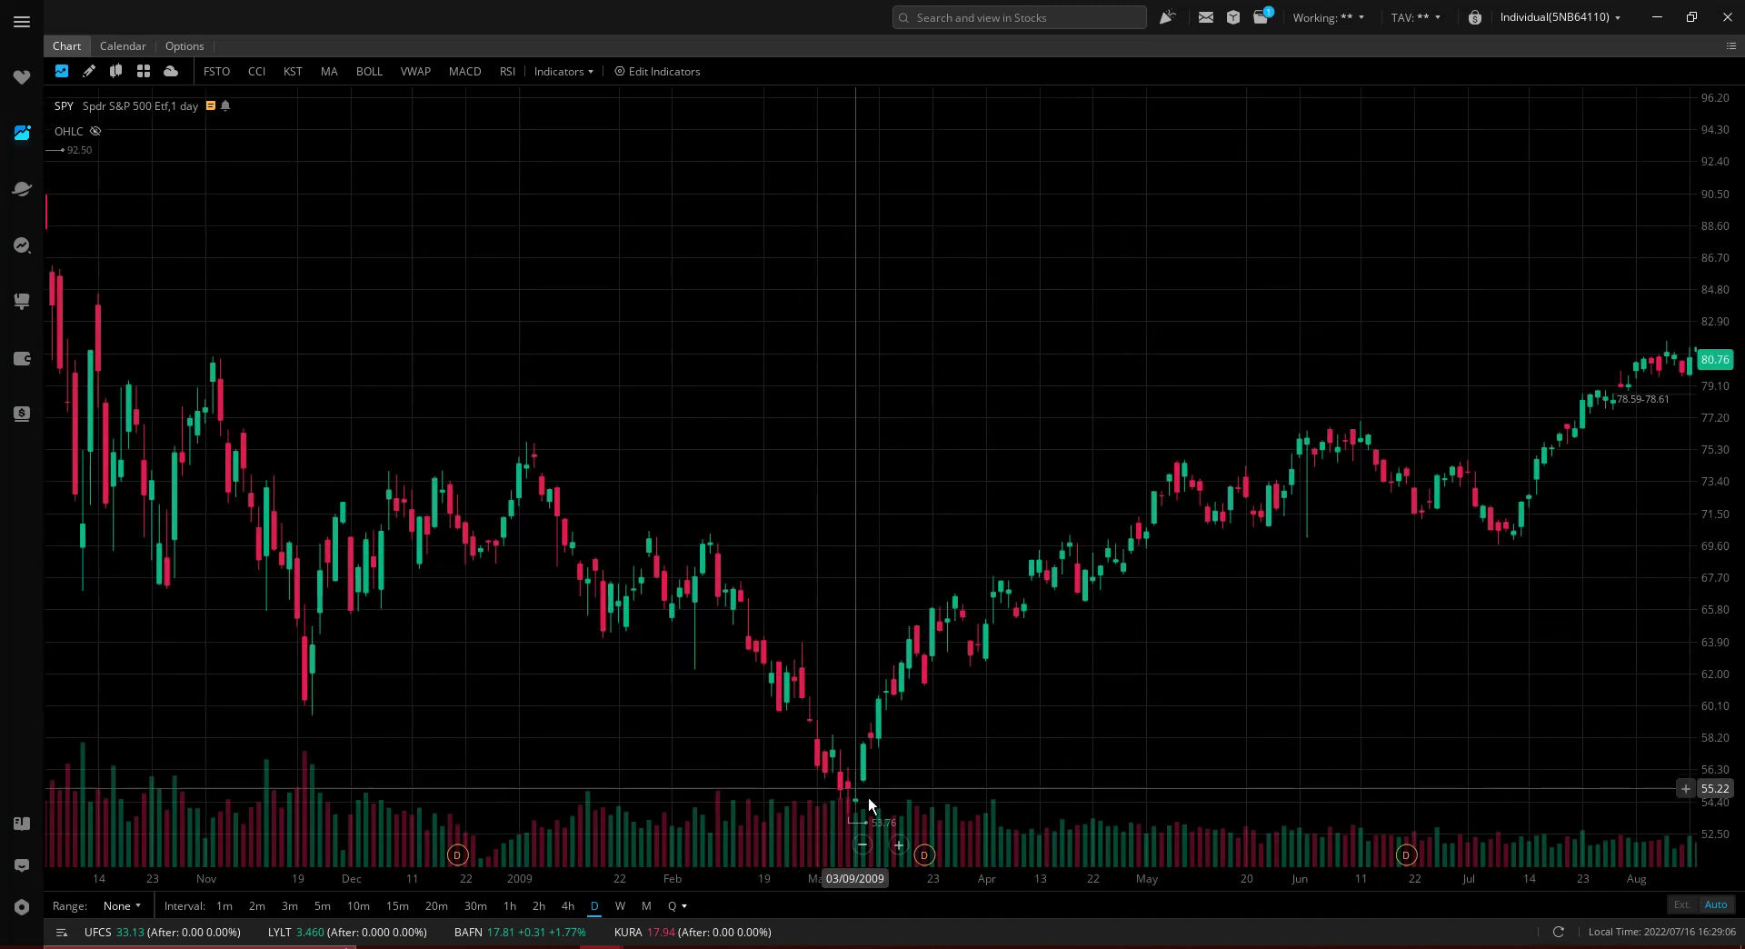
pyautogui.moveTo(1385, 567); pyautogui.dragTo(948, 564)
pyautogui.moveTo(1132, 624); pyautogui.dragTo(782, 618)
pyautogui.moveTo(1318, 562); pyautogui.dragTo(358, 572)
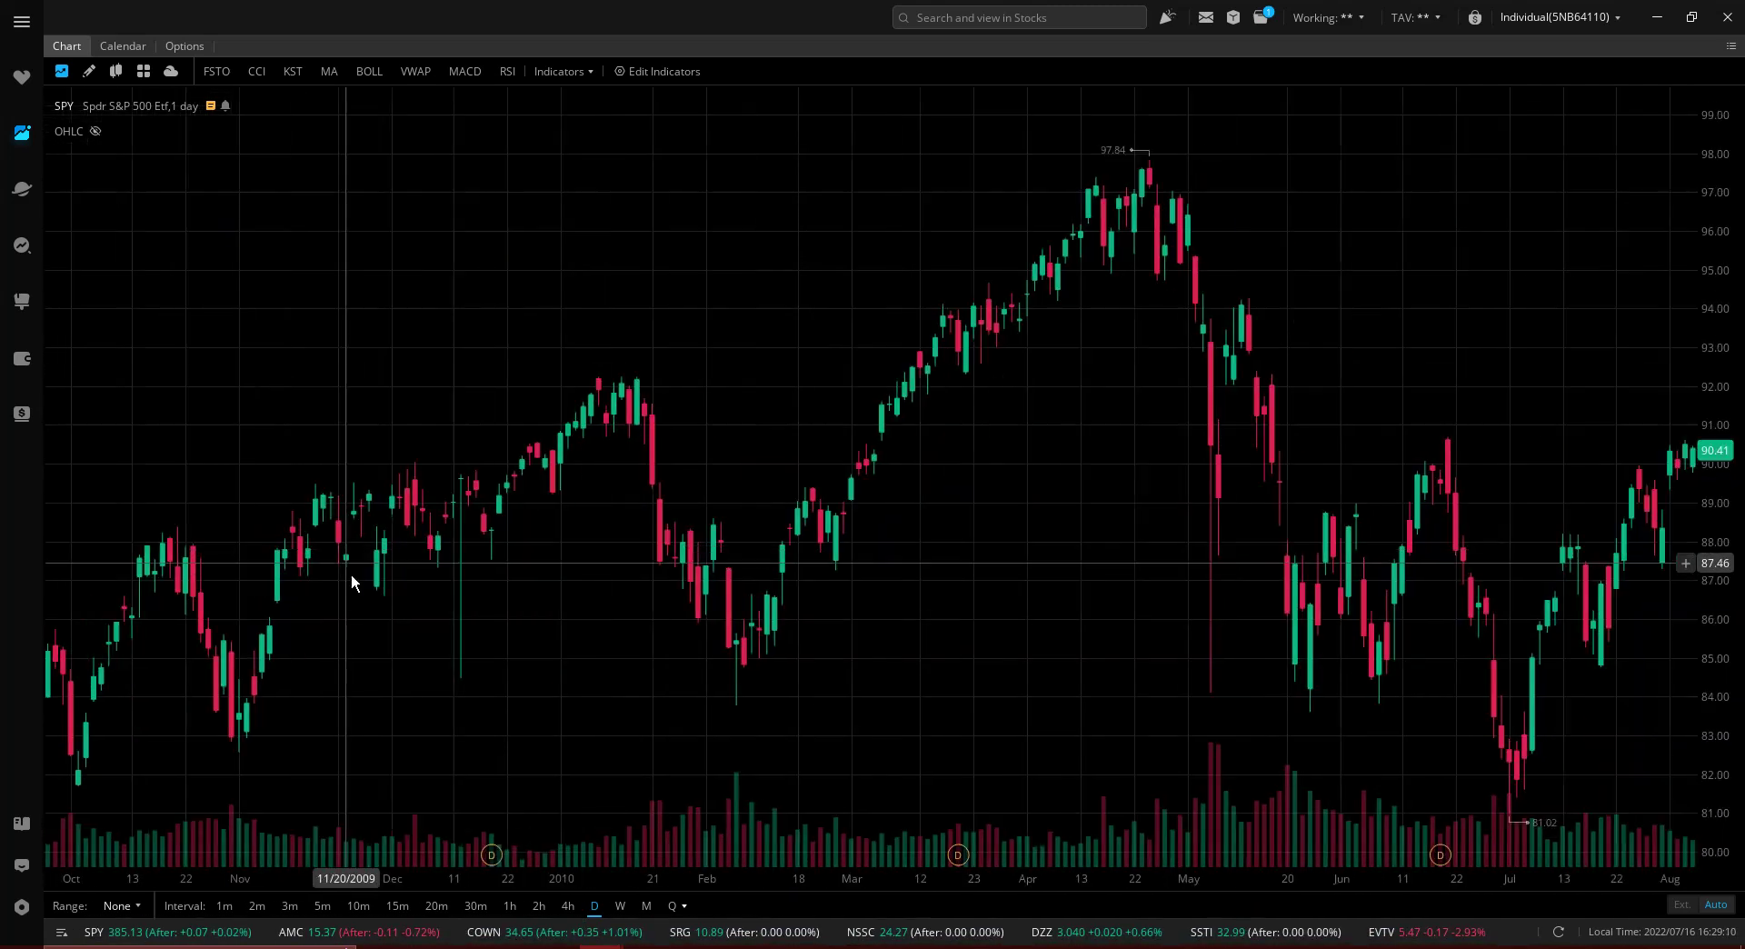
pyautogui.moveTo(1511, 499); pyautogui.dragTo(607, 440)
pyautogui.moveTo(1273, 459); pyautogui.dragTo(841, 471)
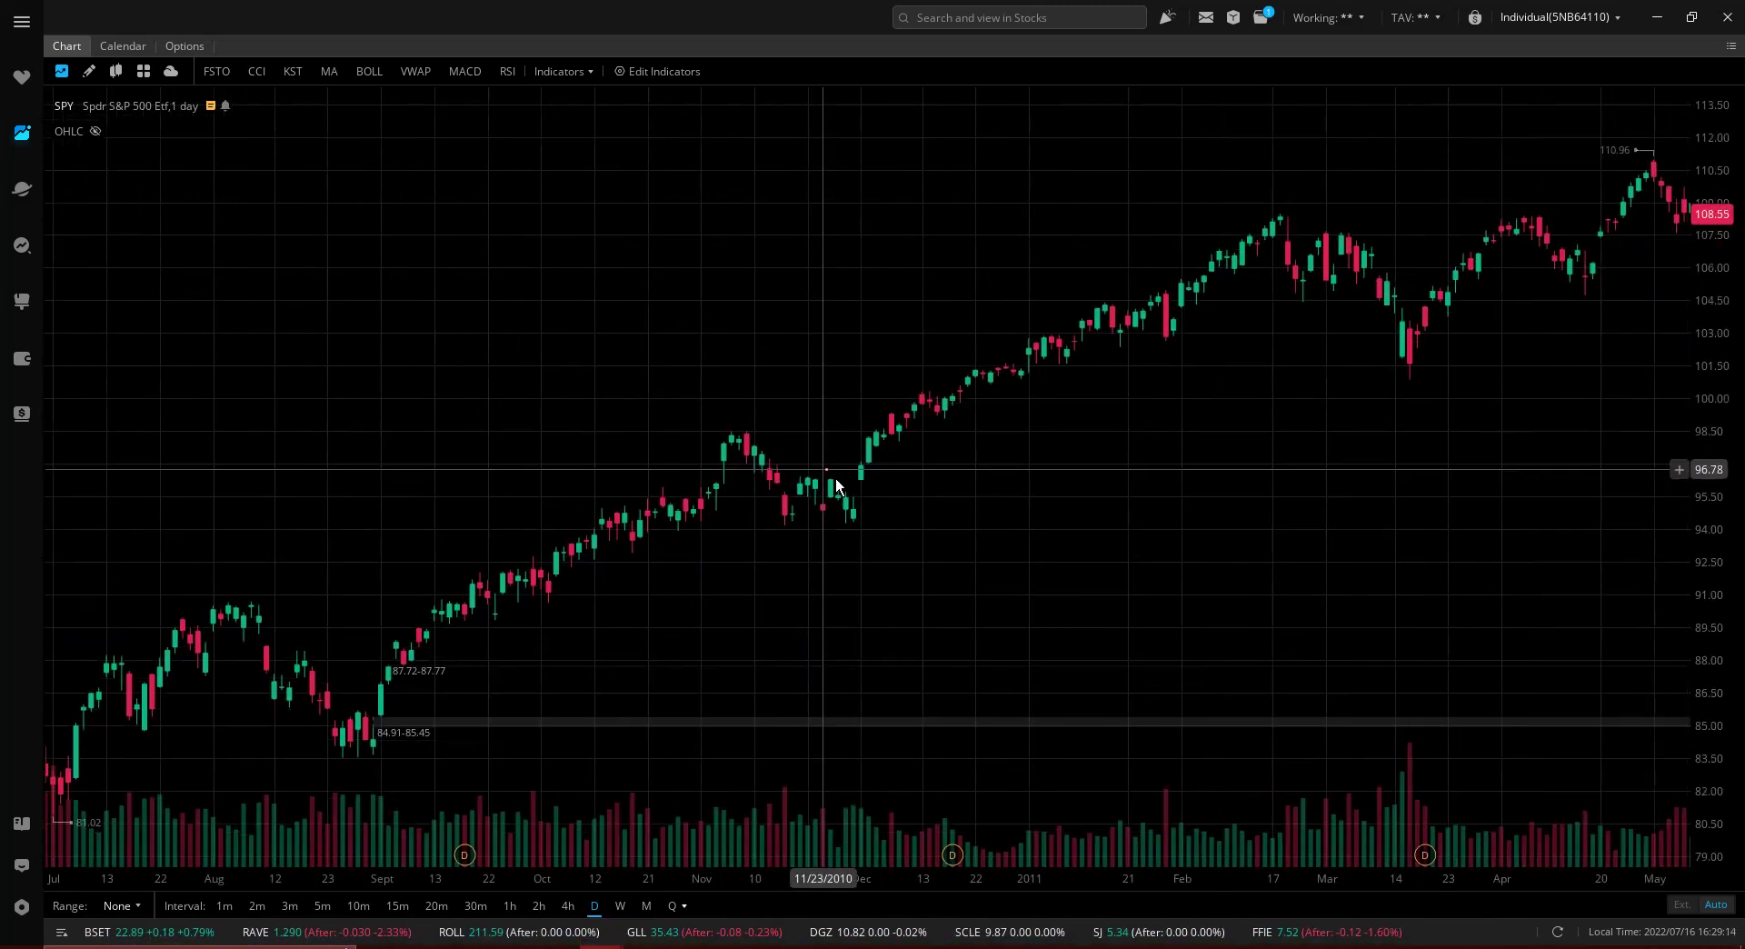
pyautogui.moveTo(1327, 469); pyautogui.dragTo(363, 482)
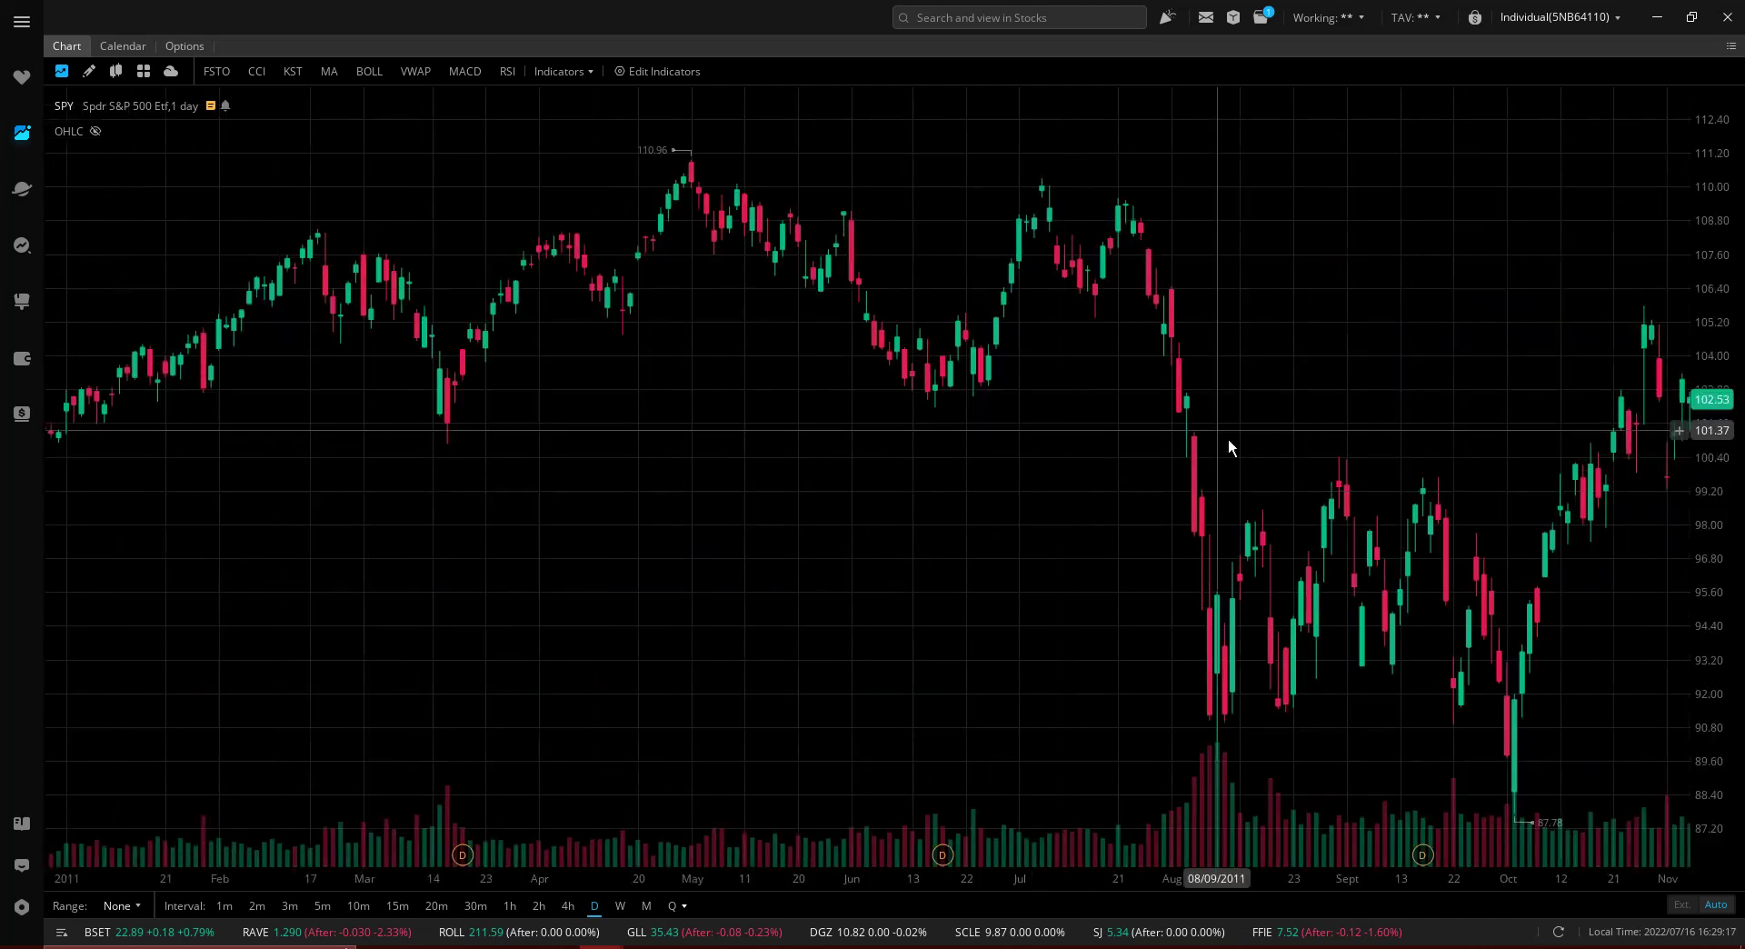
# Review SPY from the August 2011 drop to the early 2016 low, and check the March 2016 dividend details.
pyautogui.moveTo(1228, 438); pyautogui.dragTo(936, 472)
pyautogui.moveTo(1185, 747); pyautogui.dragTo(172, 526)
pyautogui.moveTo(1043, 429); pyautogui.dragTo(15, 475)
pyautogui.moveTo(983, 413); pyautogui.dragTo(54, 509)
pyautogui.moveTo(379, 491); pyautogui.dragTo(105, 511)
pyautogui.moveTo(529, 424); pyautogui.dragTo(445, 422)
pyautogui.moveTo(713, 448); pyautogui.dragTo(413, 474)
pyautogui.moveTo(1040, 366); pyautogui.dragTo(371, 472)
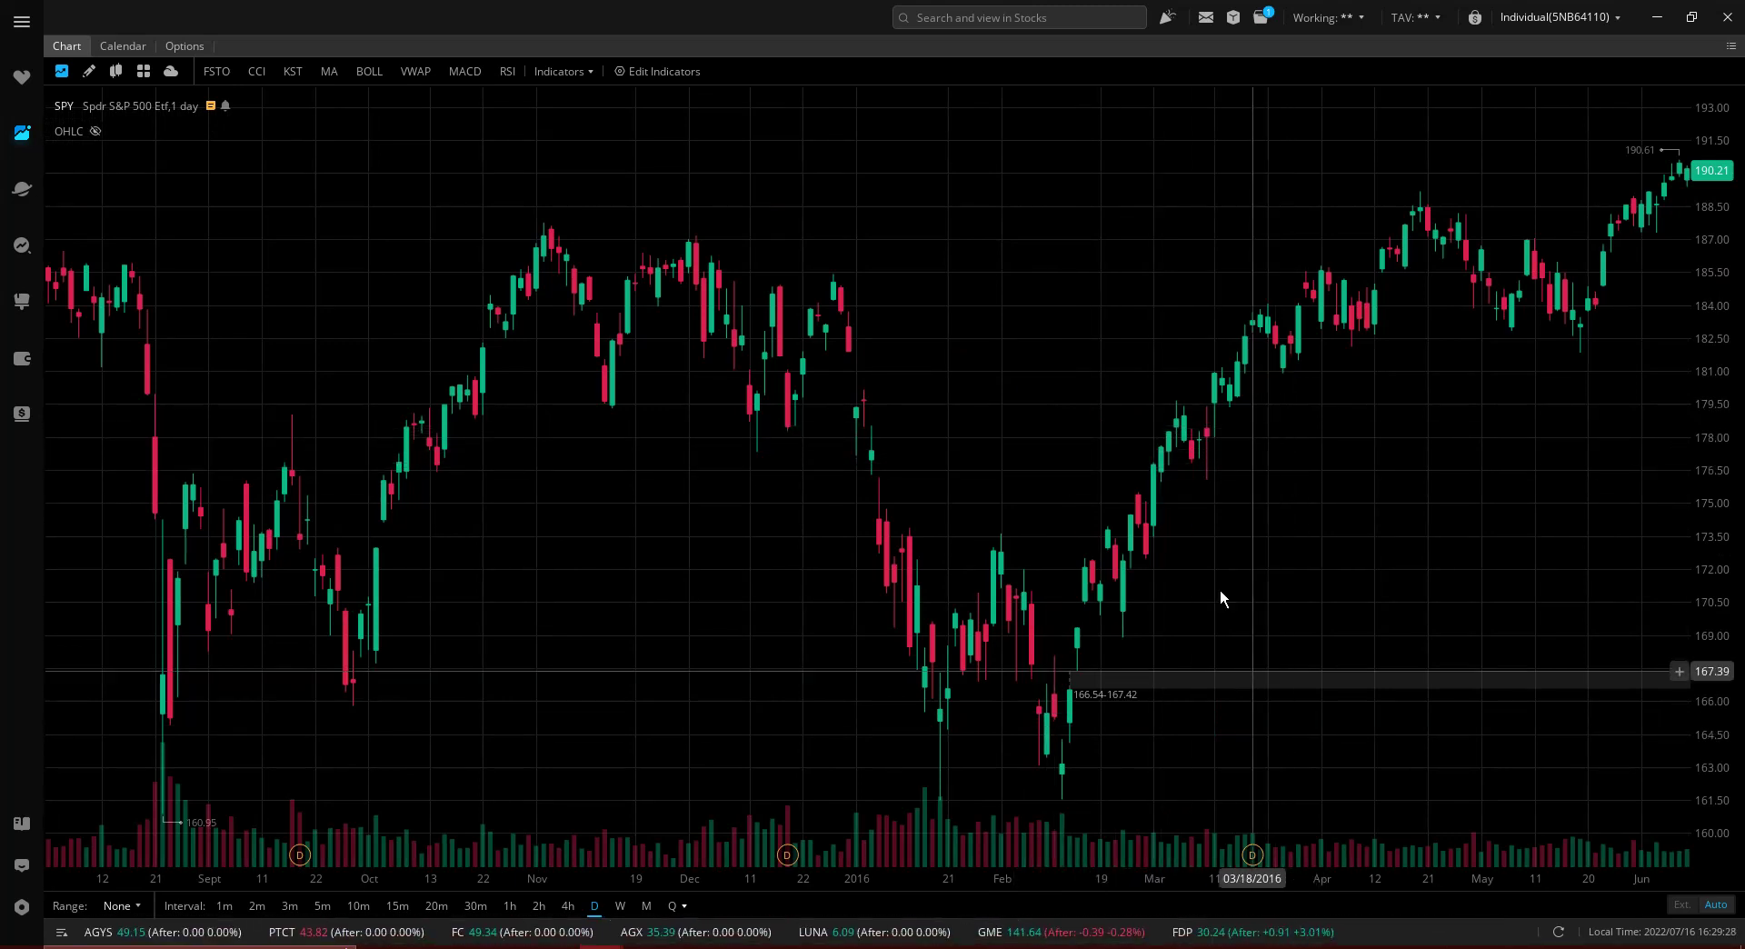
pyautogui.moveTo(1246, 650); pyautogui.dragTo(1005, 509)
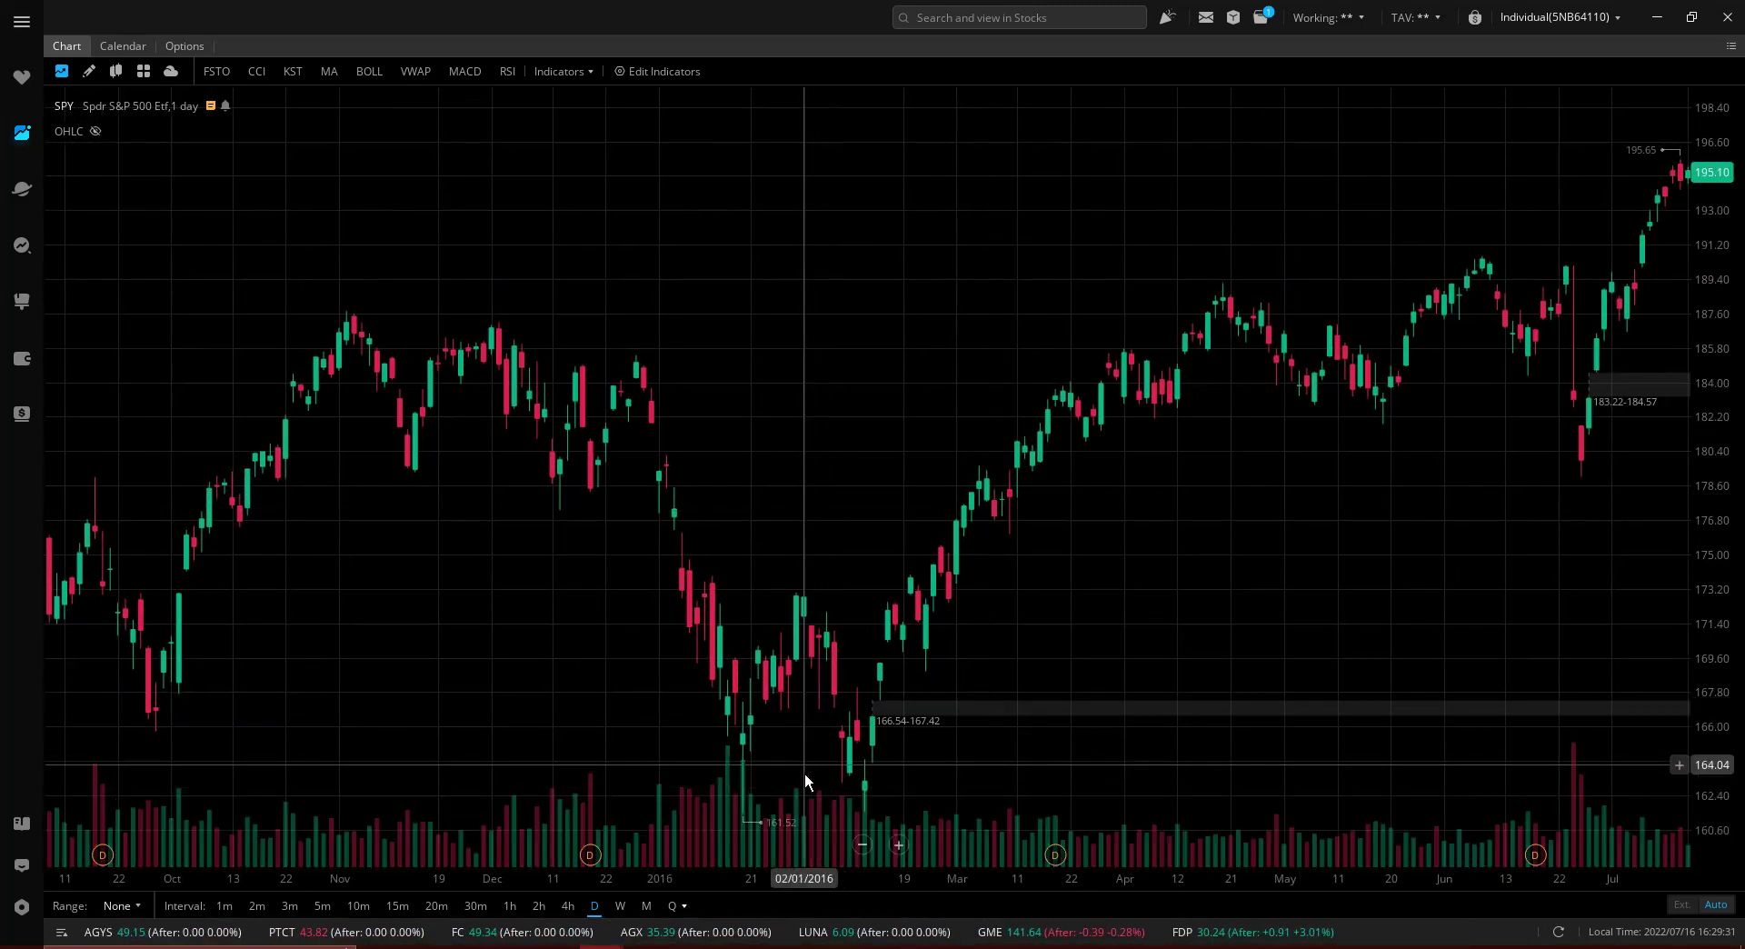
pyautogui.moveTo(1065, 878)
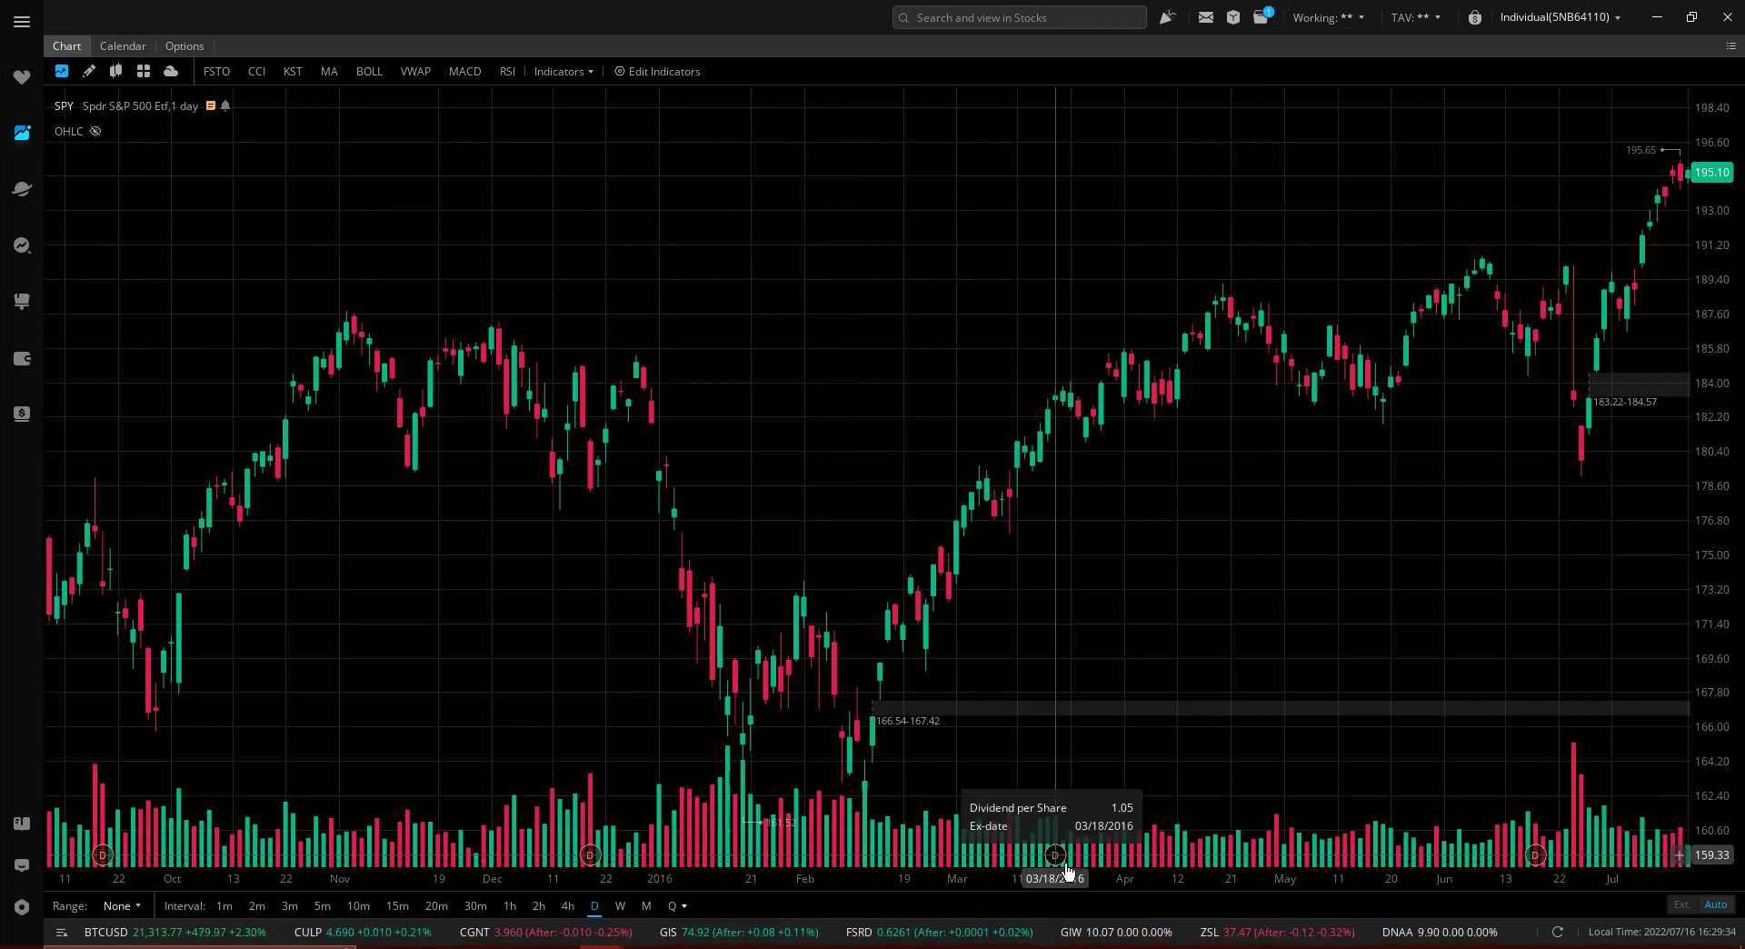
pyautogui.scroll(-3, 1256, 496)
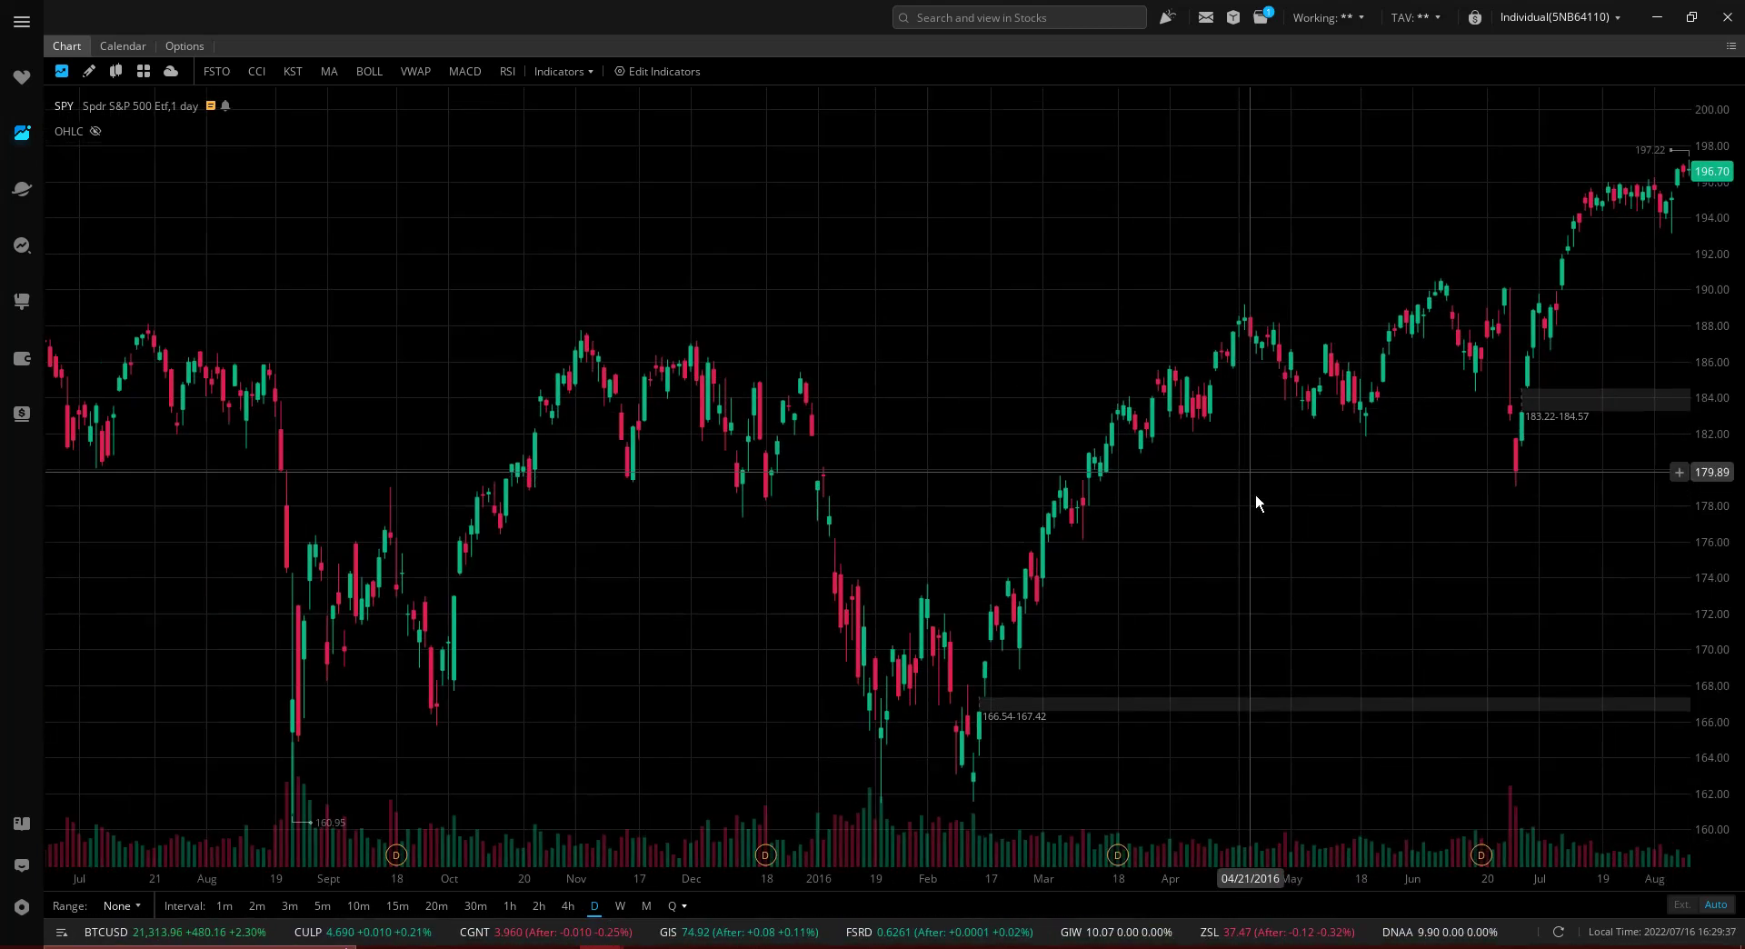
# Follow SPY's daily candles from mid-2016 to the February–April 2018 correction and view it up close.
pyautogui.click(1254, 507)
pyautogui.moveTo(1254, 507); pyautogui.dragTo(724, 514)
pyautogui.moveTo(1309, 515); pyautogui.dragTo(983, 533)
pyautogui.moveTo(1330, 474); pyautogui.dragTo(908, 476)
pyautogui.moveTo(1208, 495); pyautogui.dragTo(535, 509)
pyautogui.moveTo(977, 518); pyautogui.dragTo(812, 542)
pyautogui.scroll(5, 1102, 630)
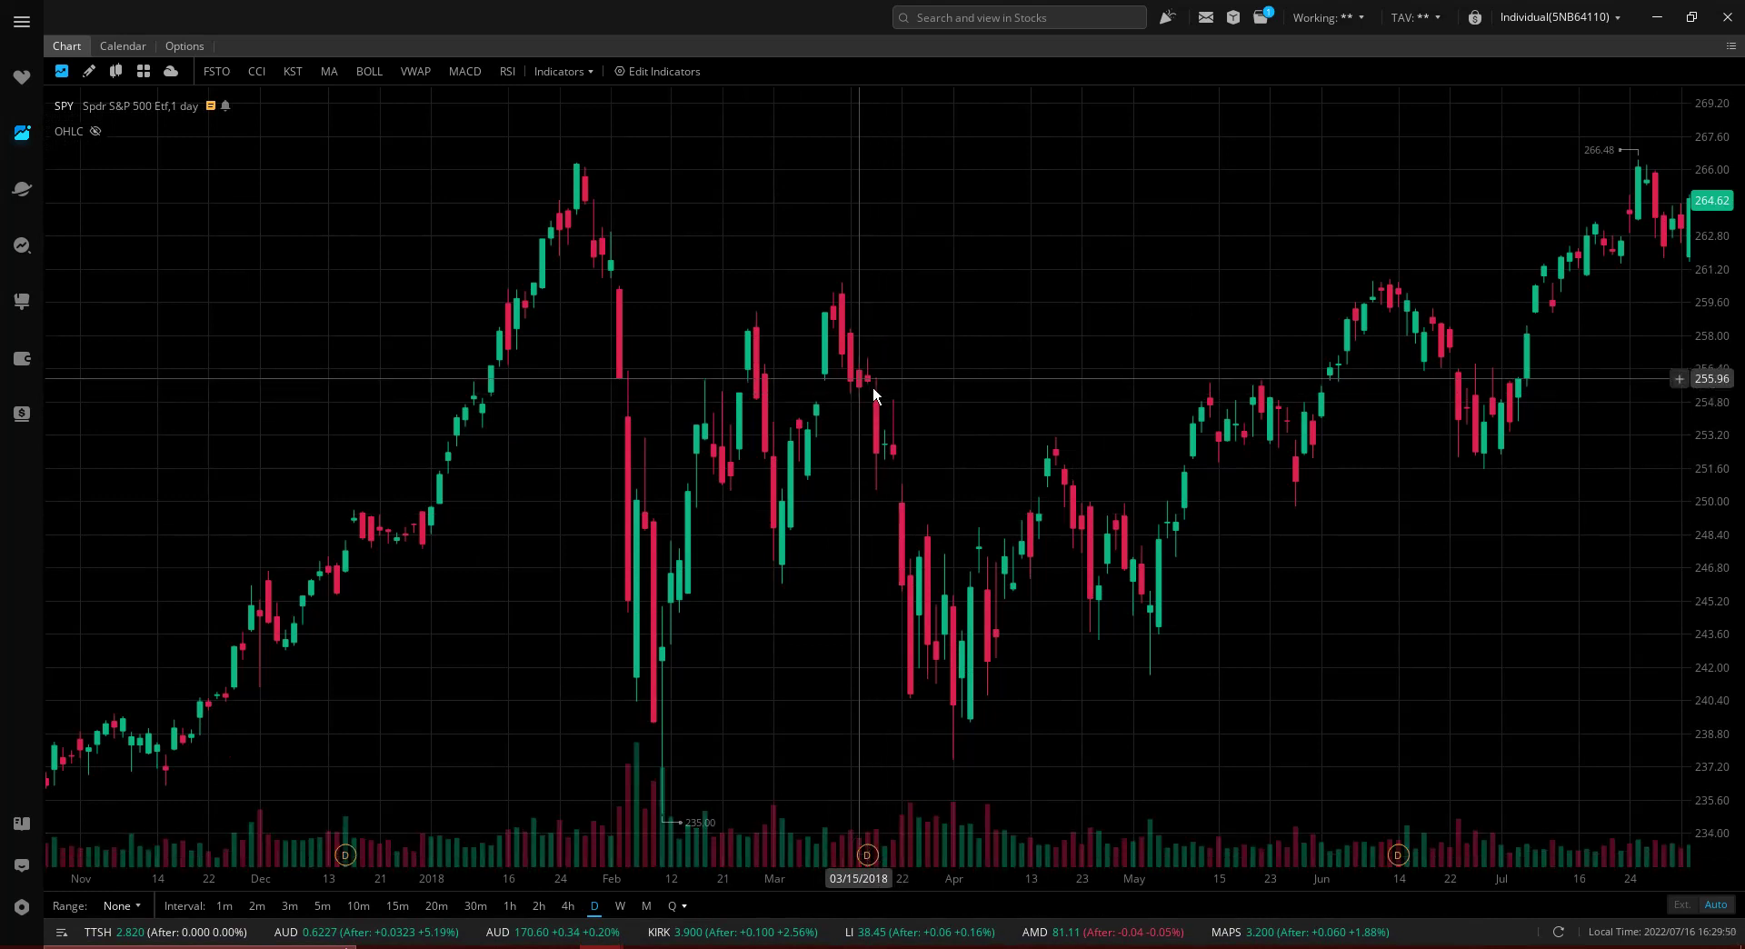
# Examine SPY's December 2018 low, comparing the bottom candles with the nearby dividend date.
pyautogui.scroll(-2, 1290, 591)
pyautogui.scroll(-1, 1305, 582)
pyautogui.moveTo(1295, 582); pyautogui.dragTo(804, 536)
pyautogui.moveTo(1368, 478); pyautogui.dragTo(940, 473)
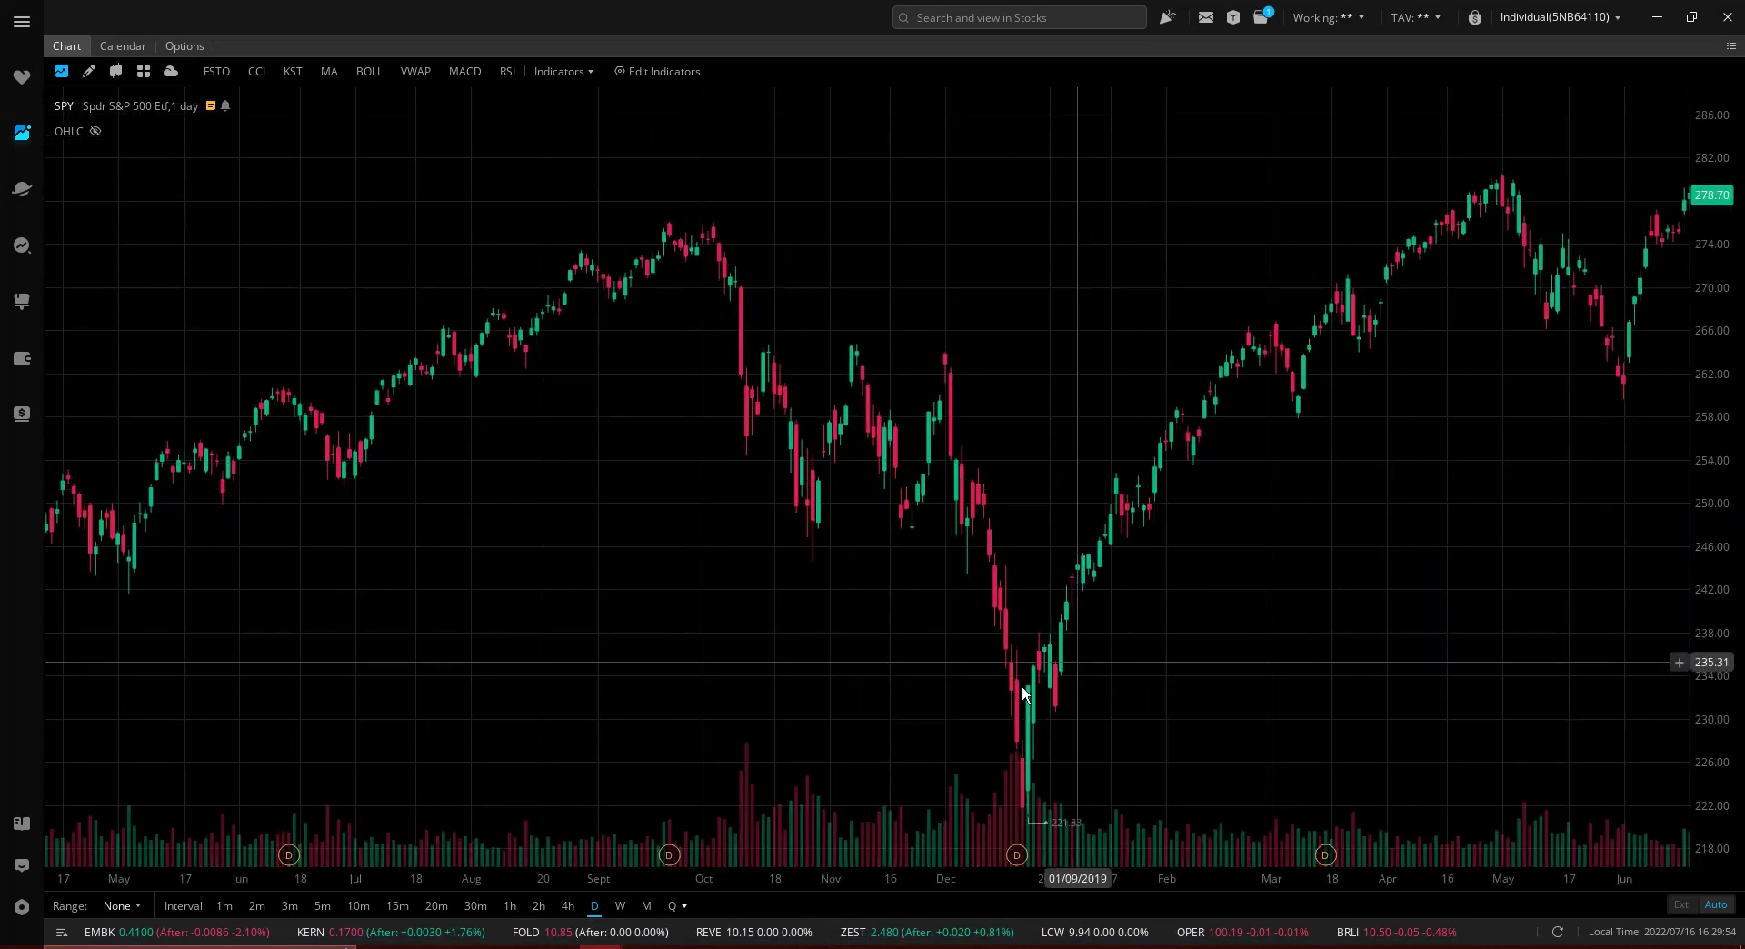
pyautogui.scroll(5, 1017, 689)
pyautogui.scroll(-5, 1055, 672)
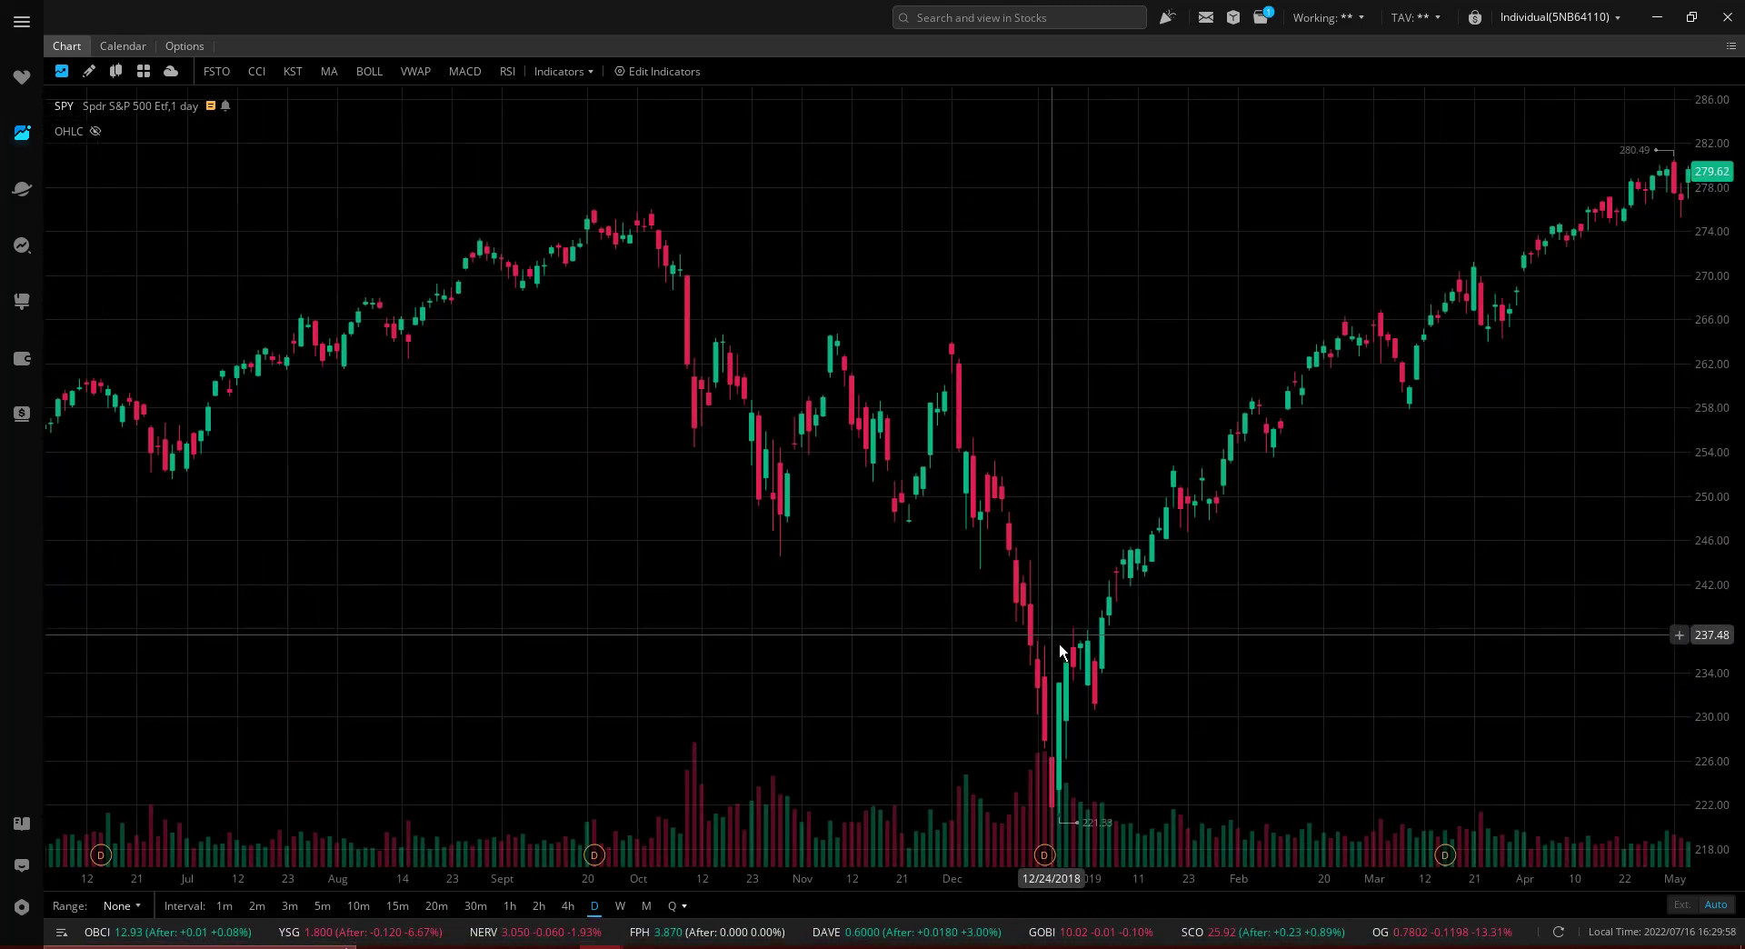
pyautogui.scroll(5, 1060, 646)
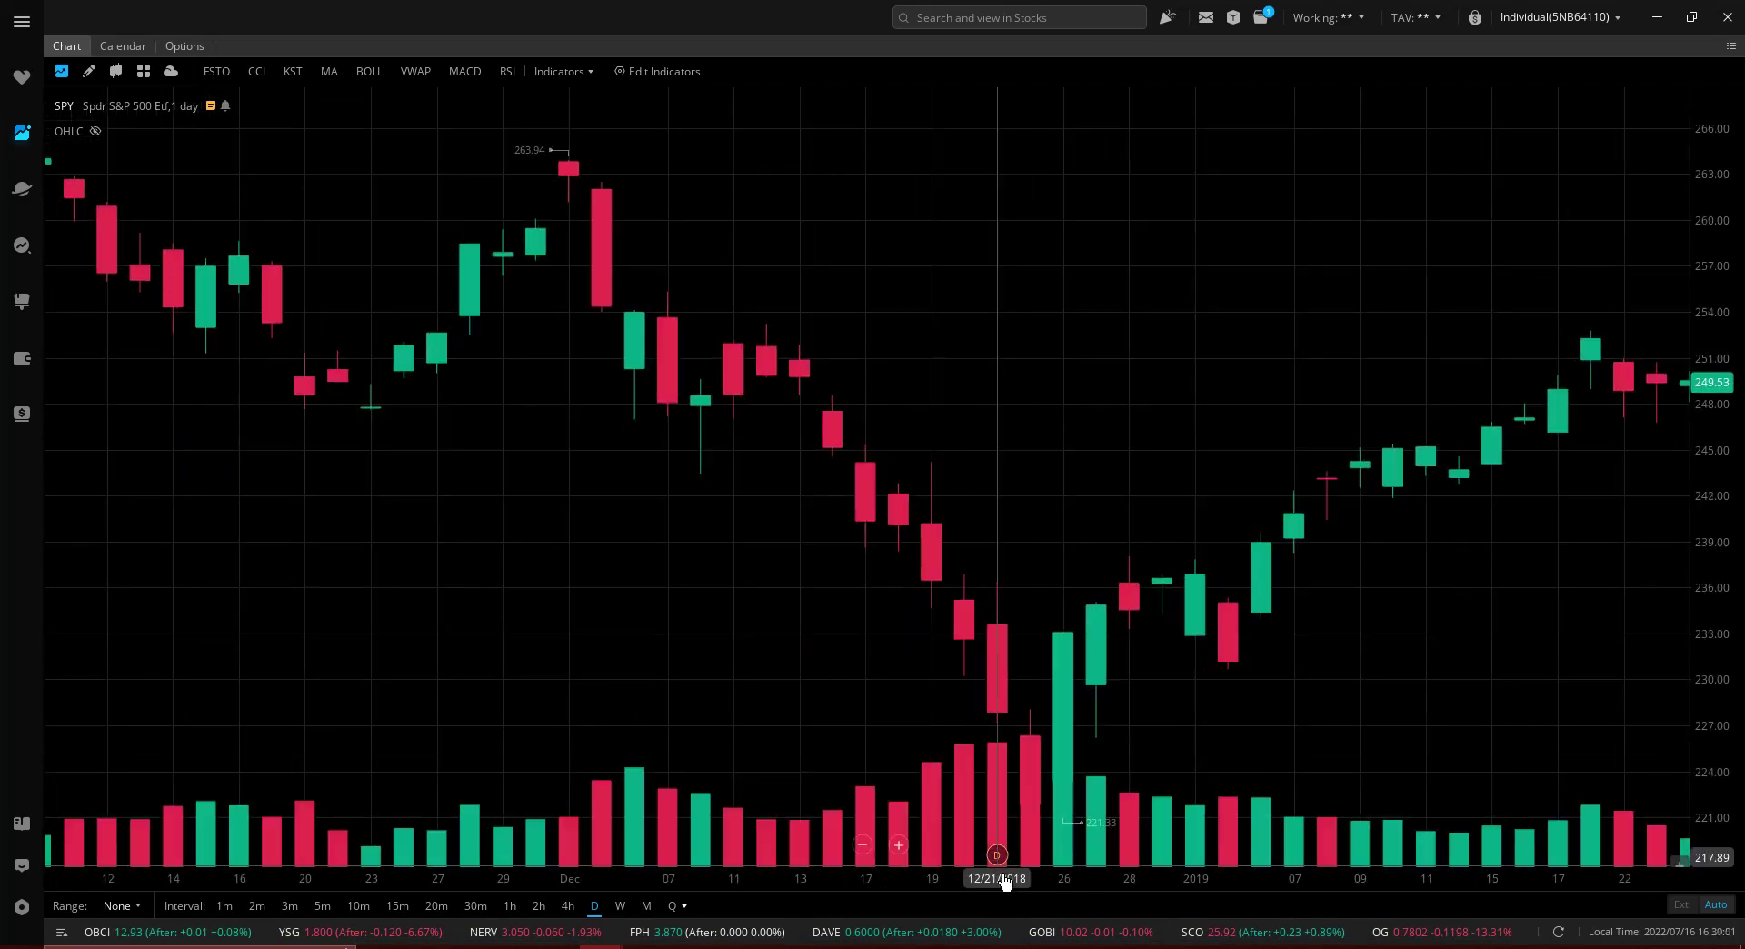
pyautogui.scroll(-4, 1009, 683)
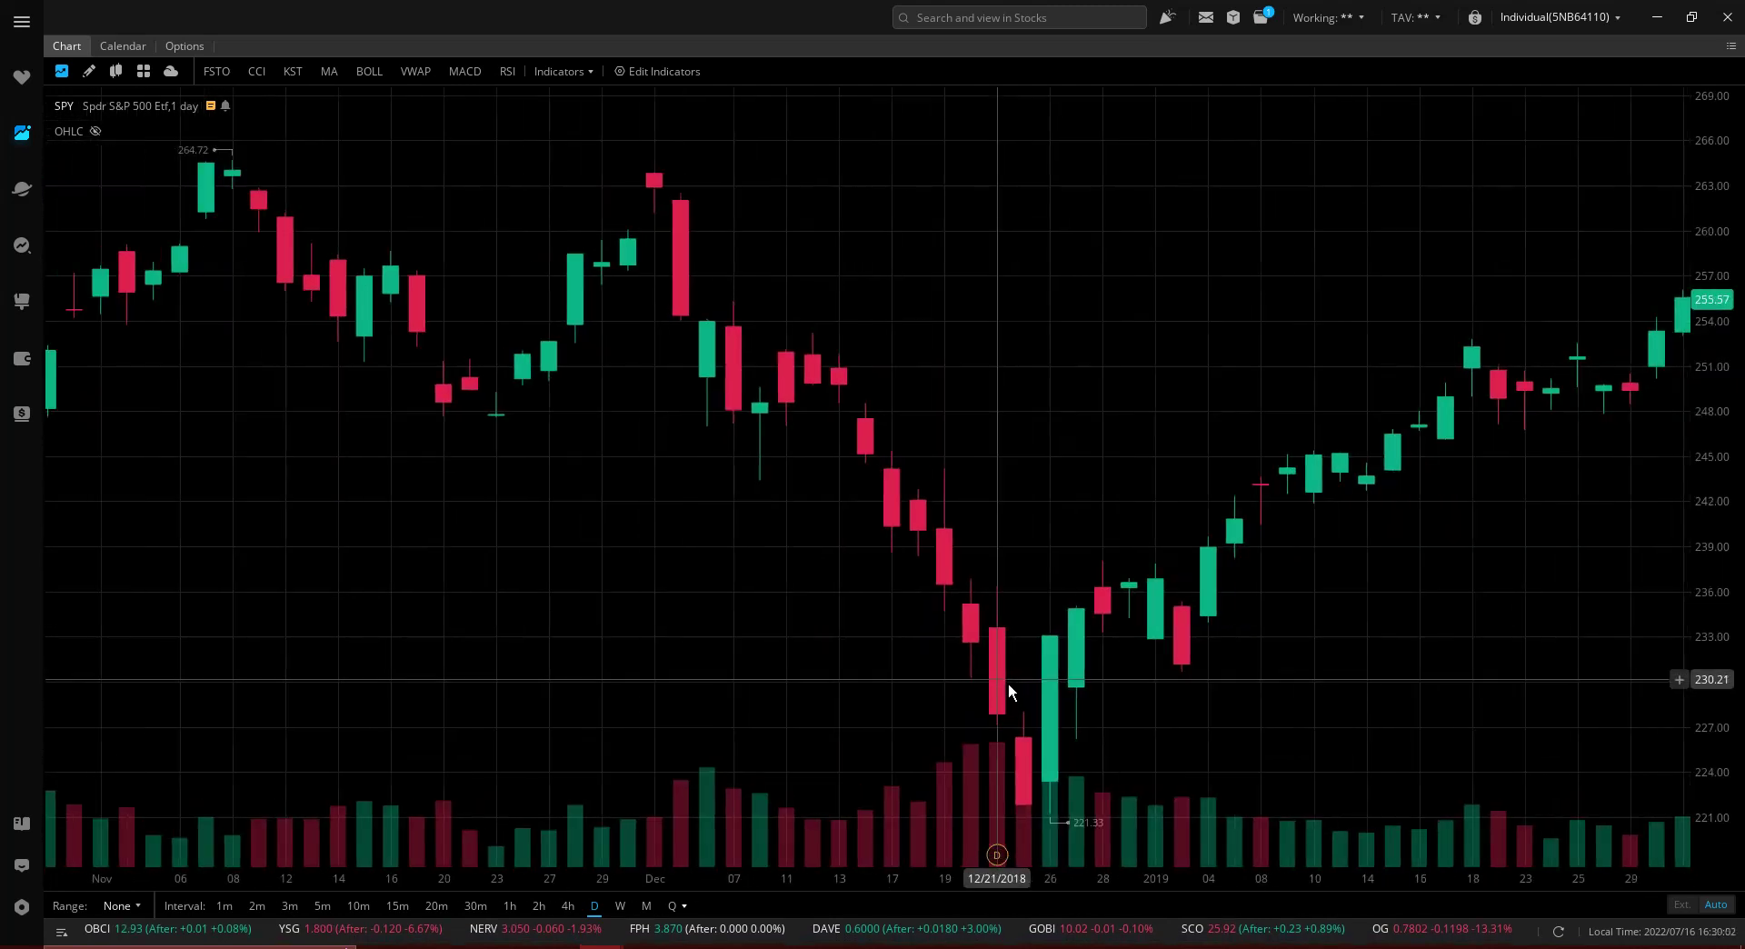
pyautogui.scroll(-2, 1010, 683)
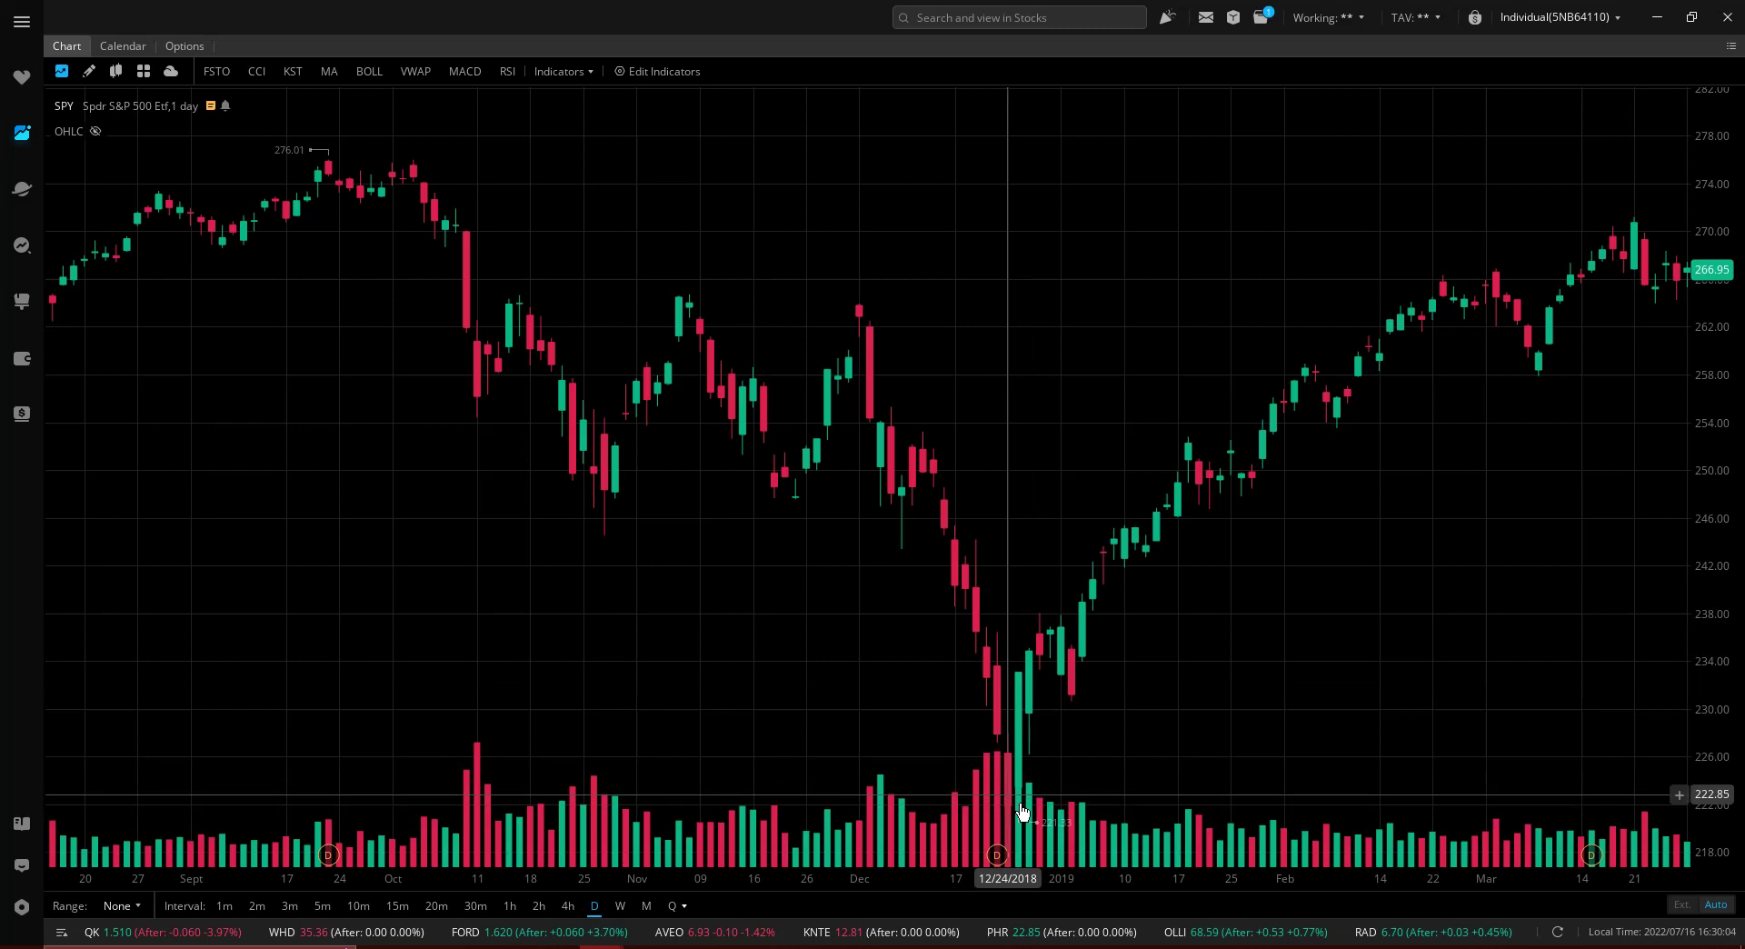
# Move forward through 2019 and inspect SPY's March 2020 crash low against its dividend date.
pyautogui.moveTo(1418, 373); pyautogui.dragTo(486, 454)
pyautogui.moveTo(1372, 463); pyautogui.dragTo(816, 492)
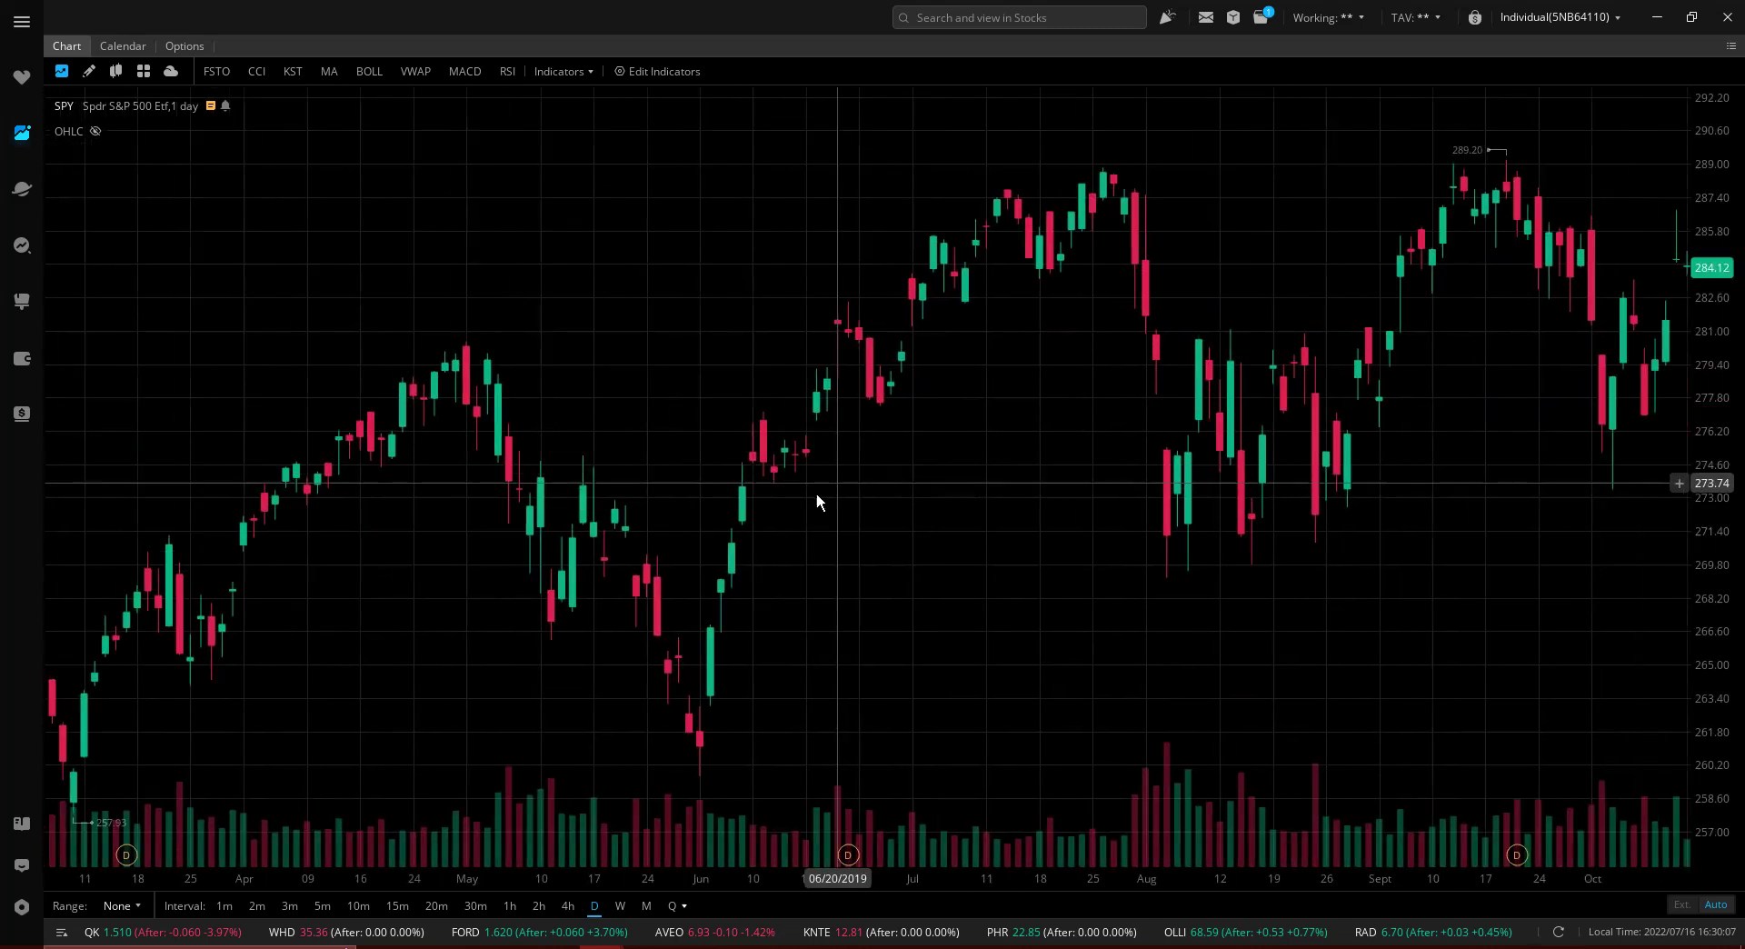
pyautogui.moveTo(1109, 516); pyautogui.dragTo(324, 569)
pyautogui.moveTo(1121, 518); pyautogui.dragTo(963, 517)
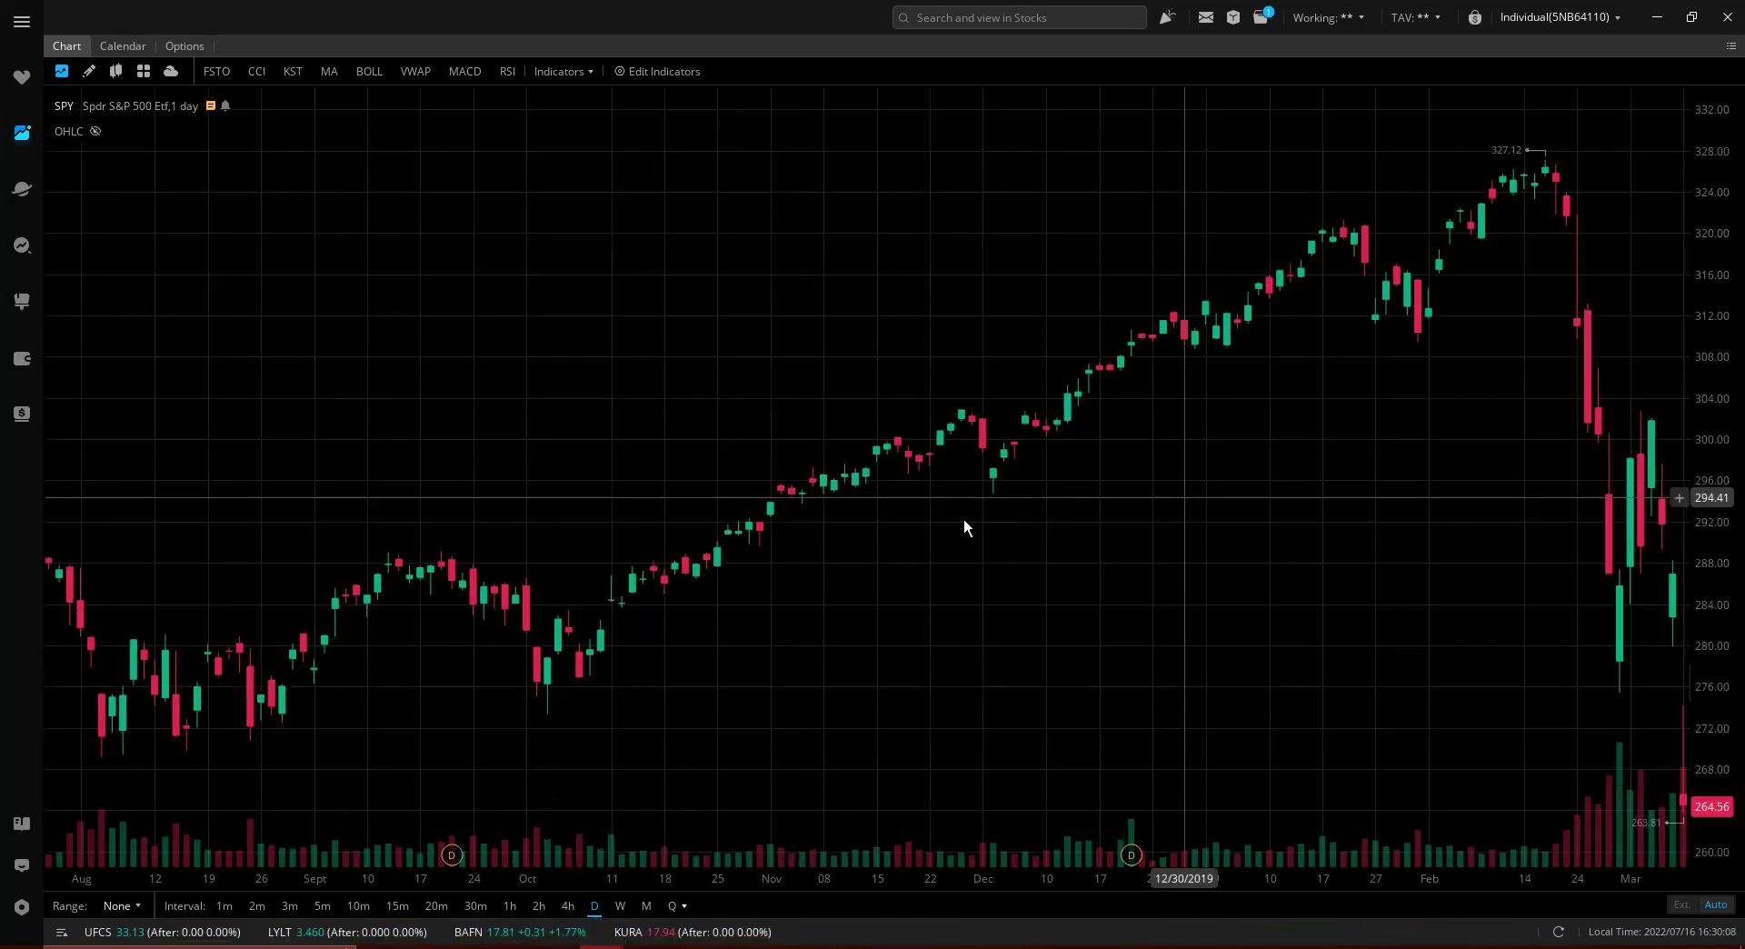
pyautogui.scroll(8, 1110, 506)
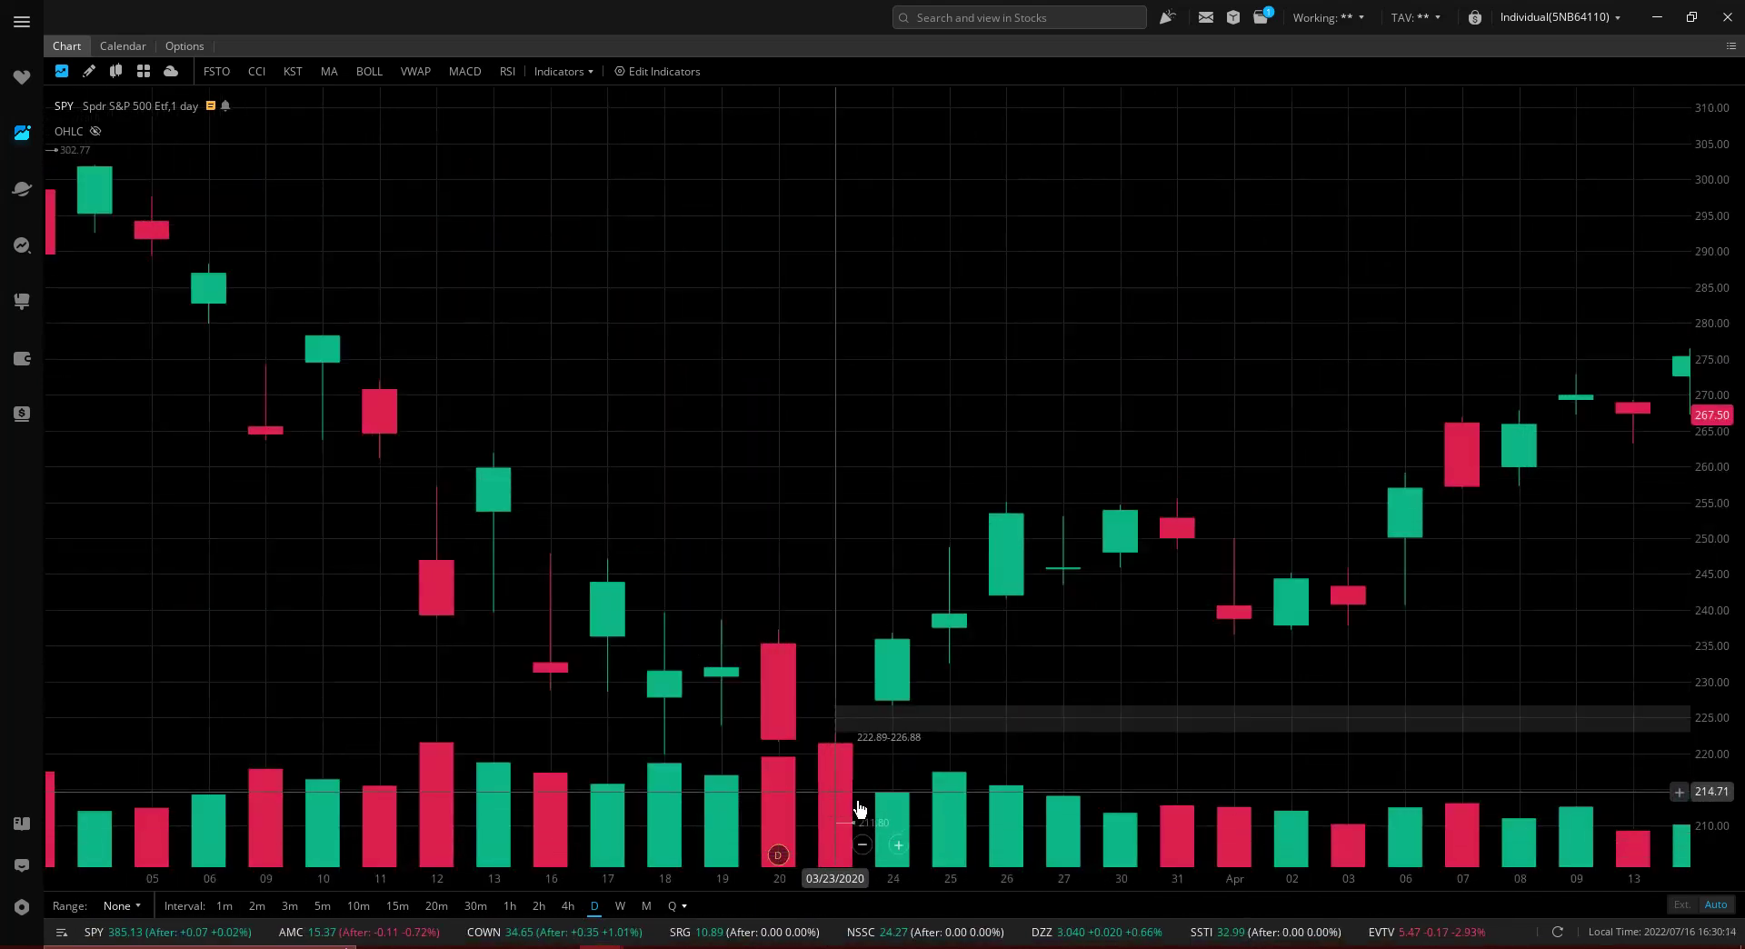
pyautogui.scroll(-5, 1253, 573)
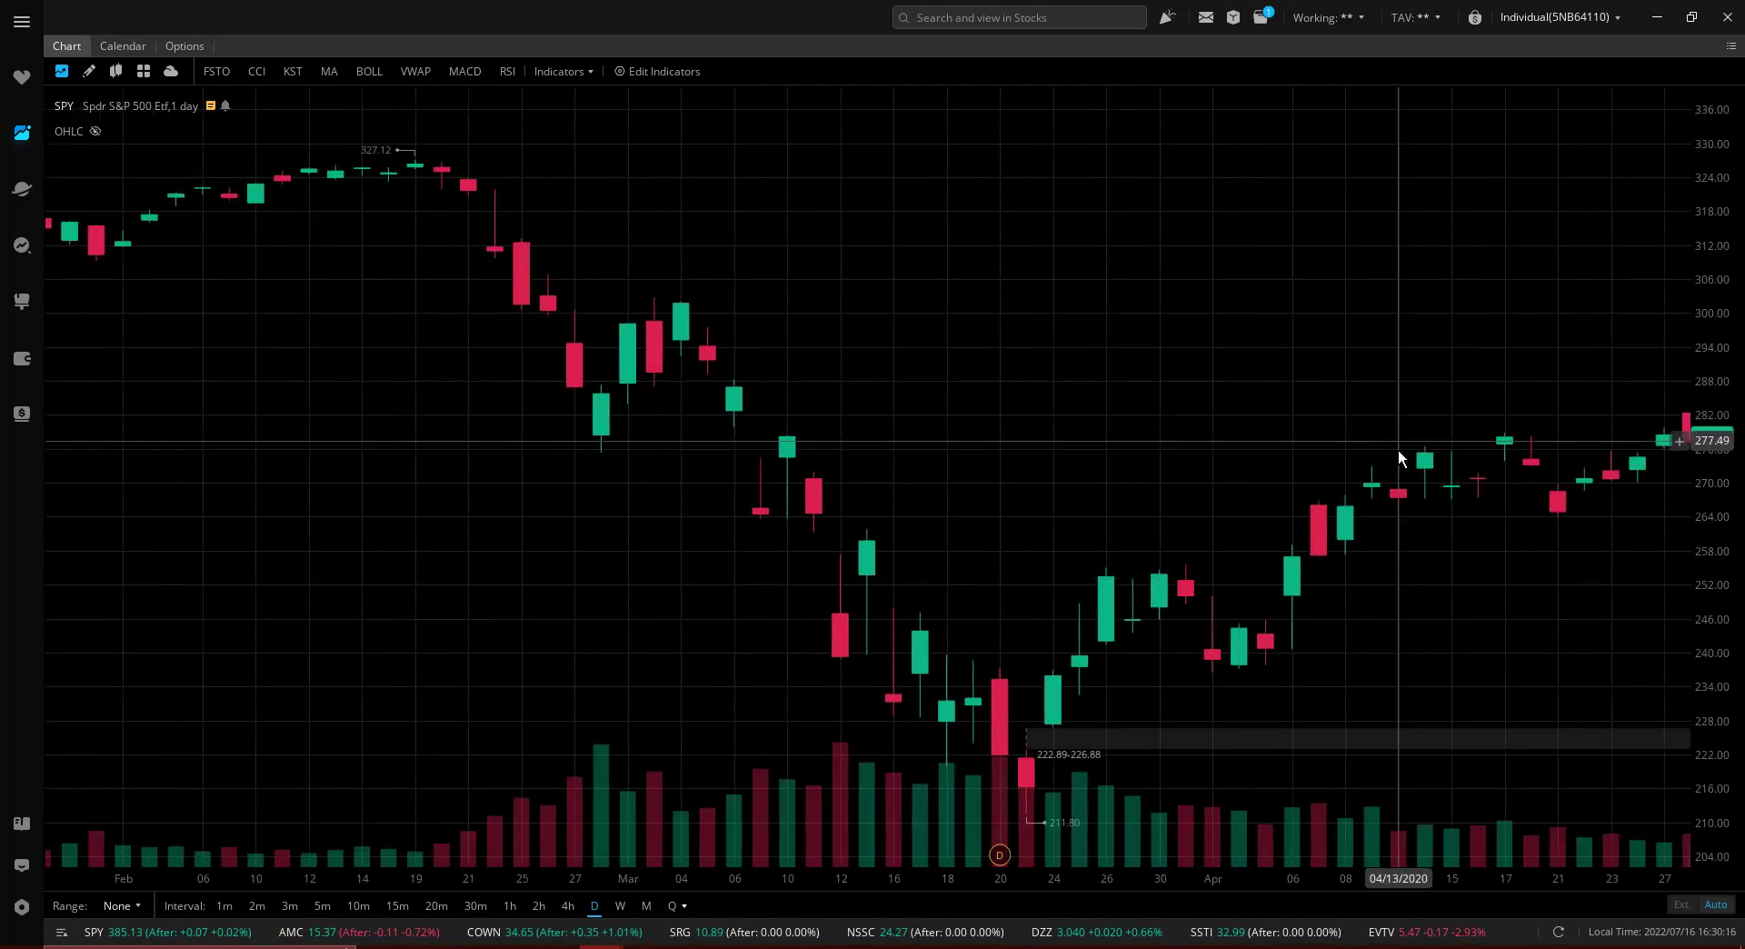
# Follow SPY's daily candles from the 2020 recovery to the latest 2022 data and inspect the June 2022 low.
pyautogui.moveTo(1040, 478); pyautogui.dragTo(567, 489)
pyautogui.moveTo(1454, 464); pyautogui.dragTo(631, 450)
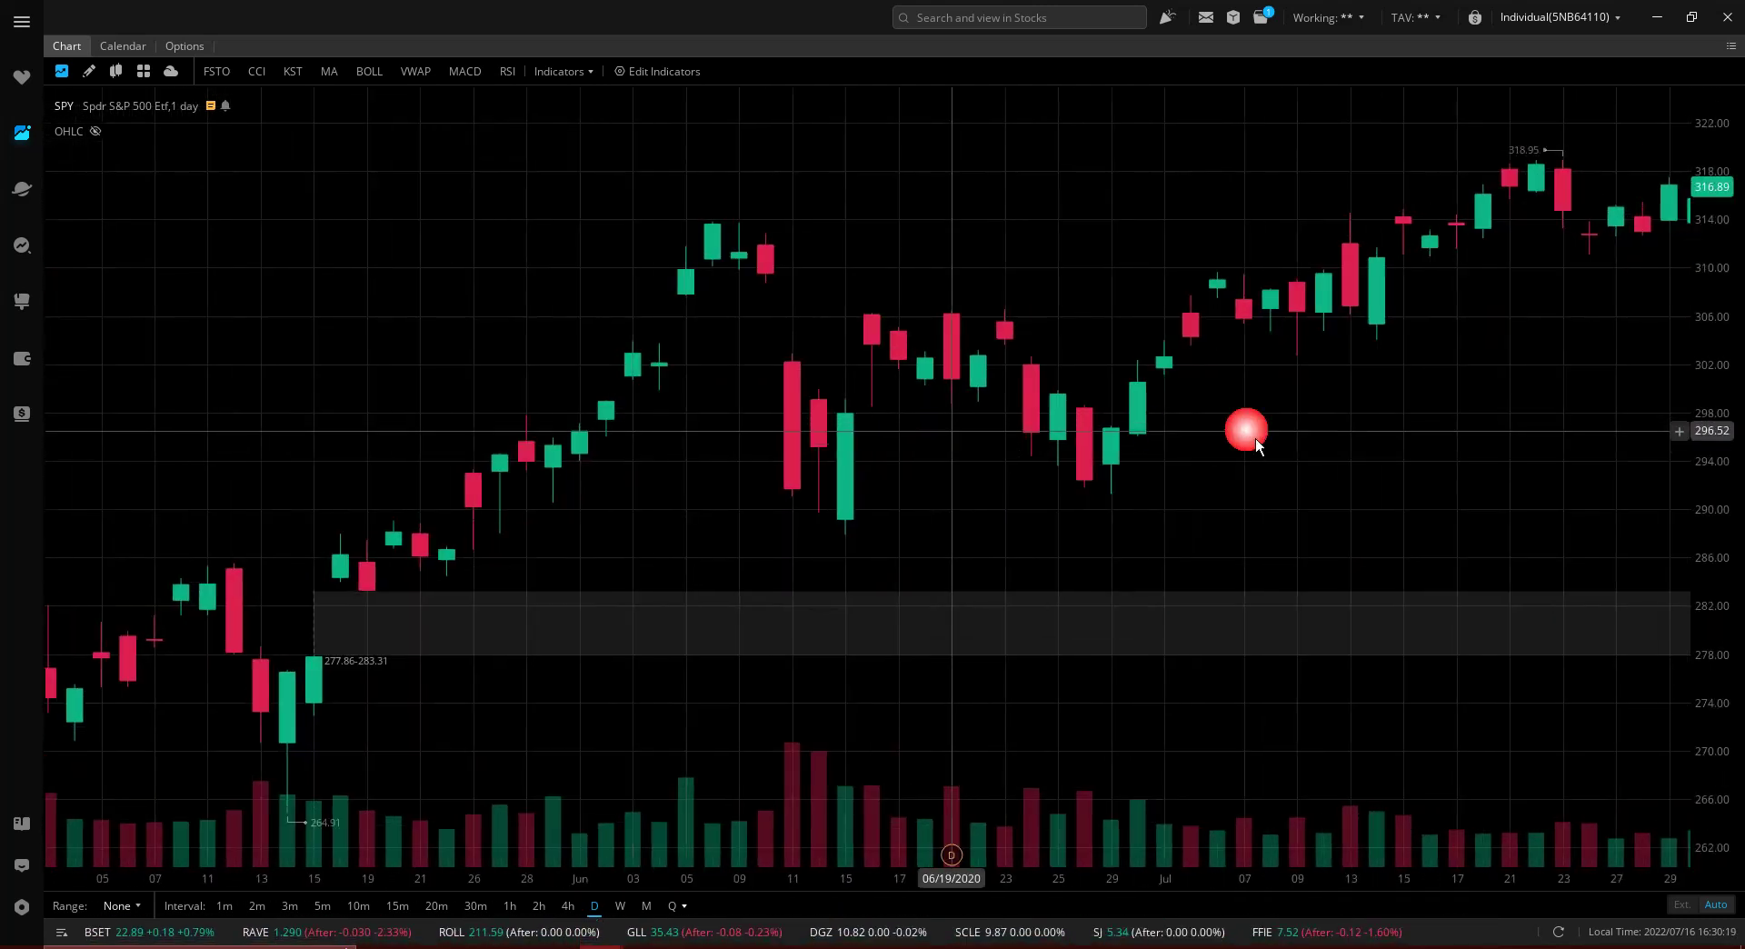
pyautogui.moveTo(1245, 431); pyautogui.dragTo(819, 445)
pyautogui.moveTo(1231, 423); pyautogui.dragTo(673, 463)
pyautogui.moveTo(1067, 475); pyautogui.dragTo(169, 499)
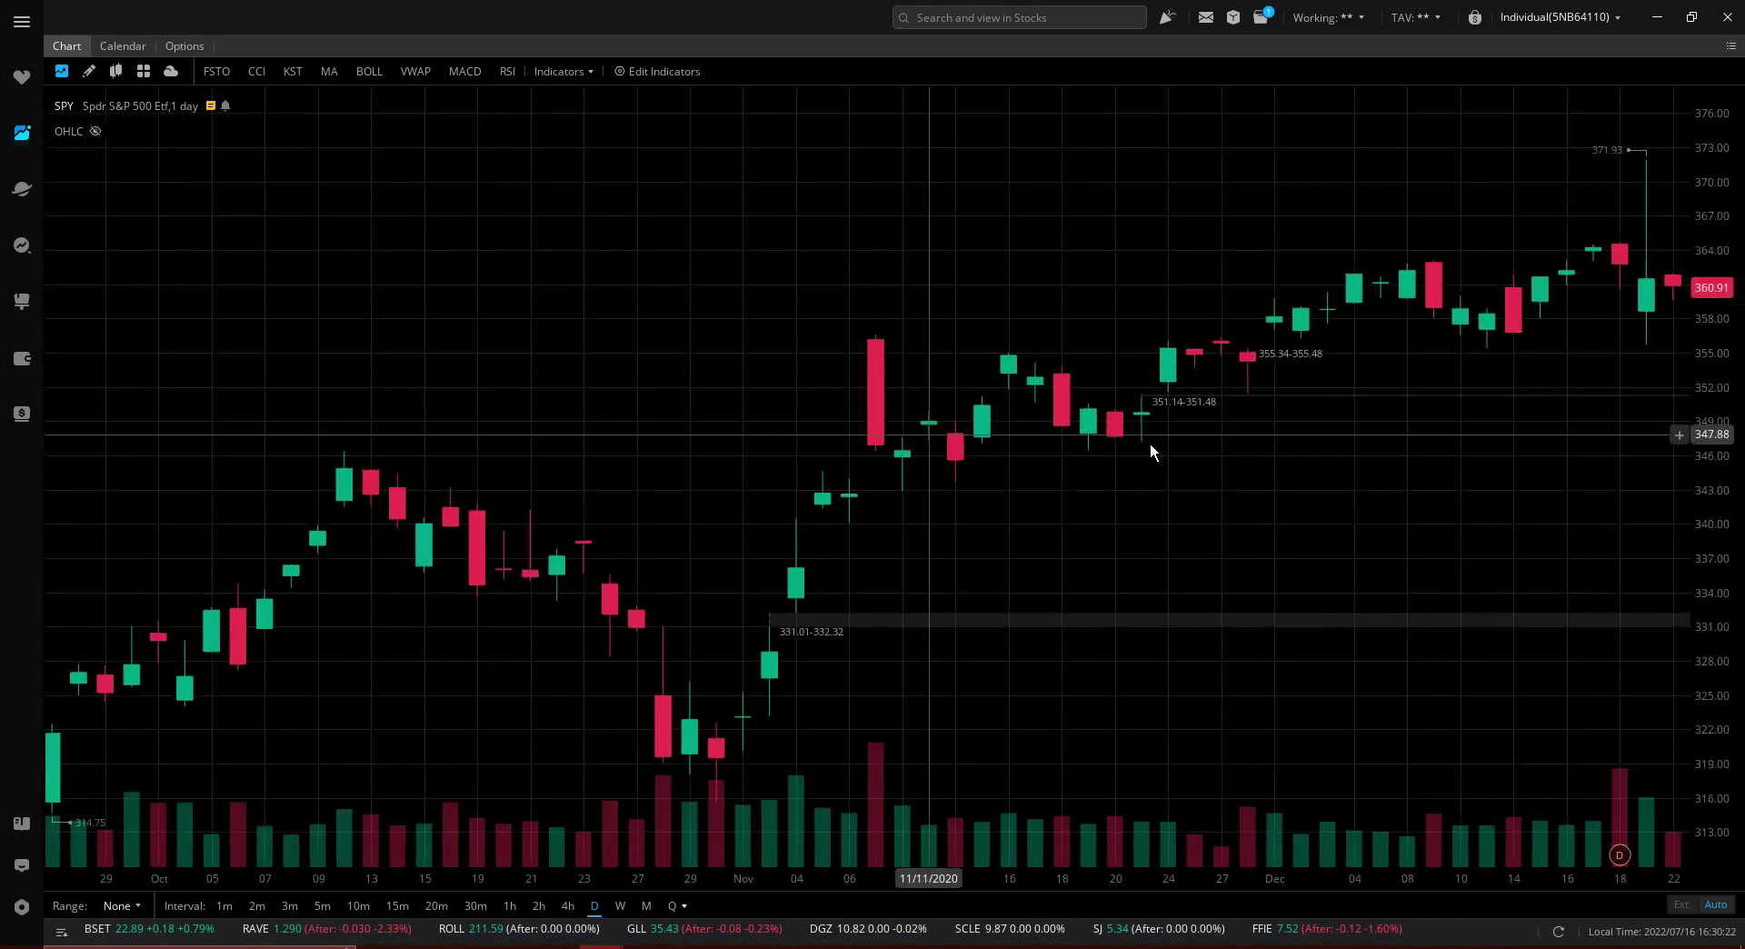
pyautogui.moveTo(1149, 443); pyautogui.dragTo(590, 450)
pyautogui.moveTo(1297, 413); pyautogui.dragTo(525, 455)
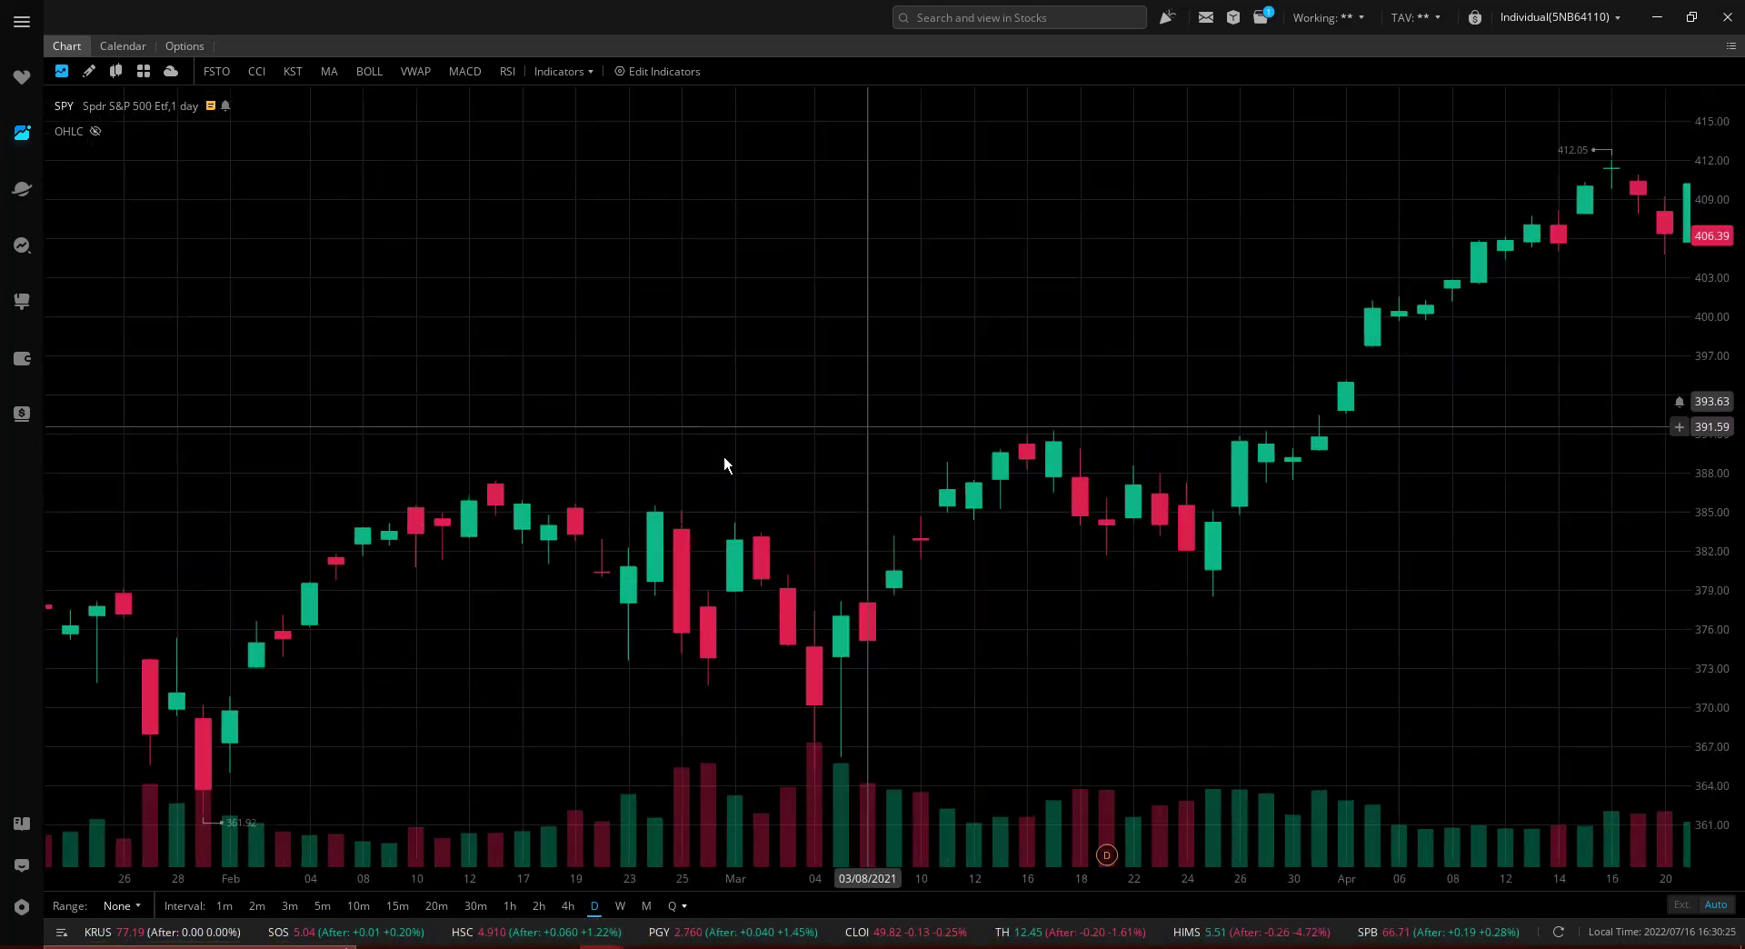
pyautogui.moveTo(1298, 431); pyautogui.dragTo(544, 486)
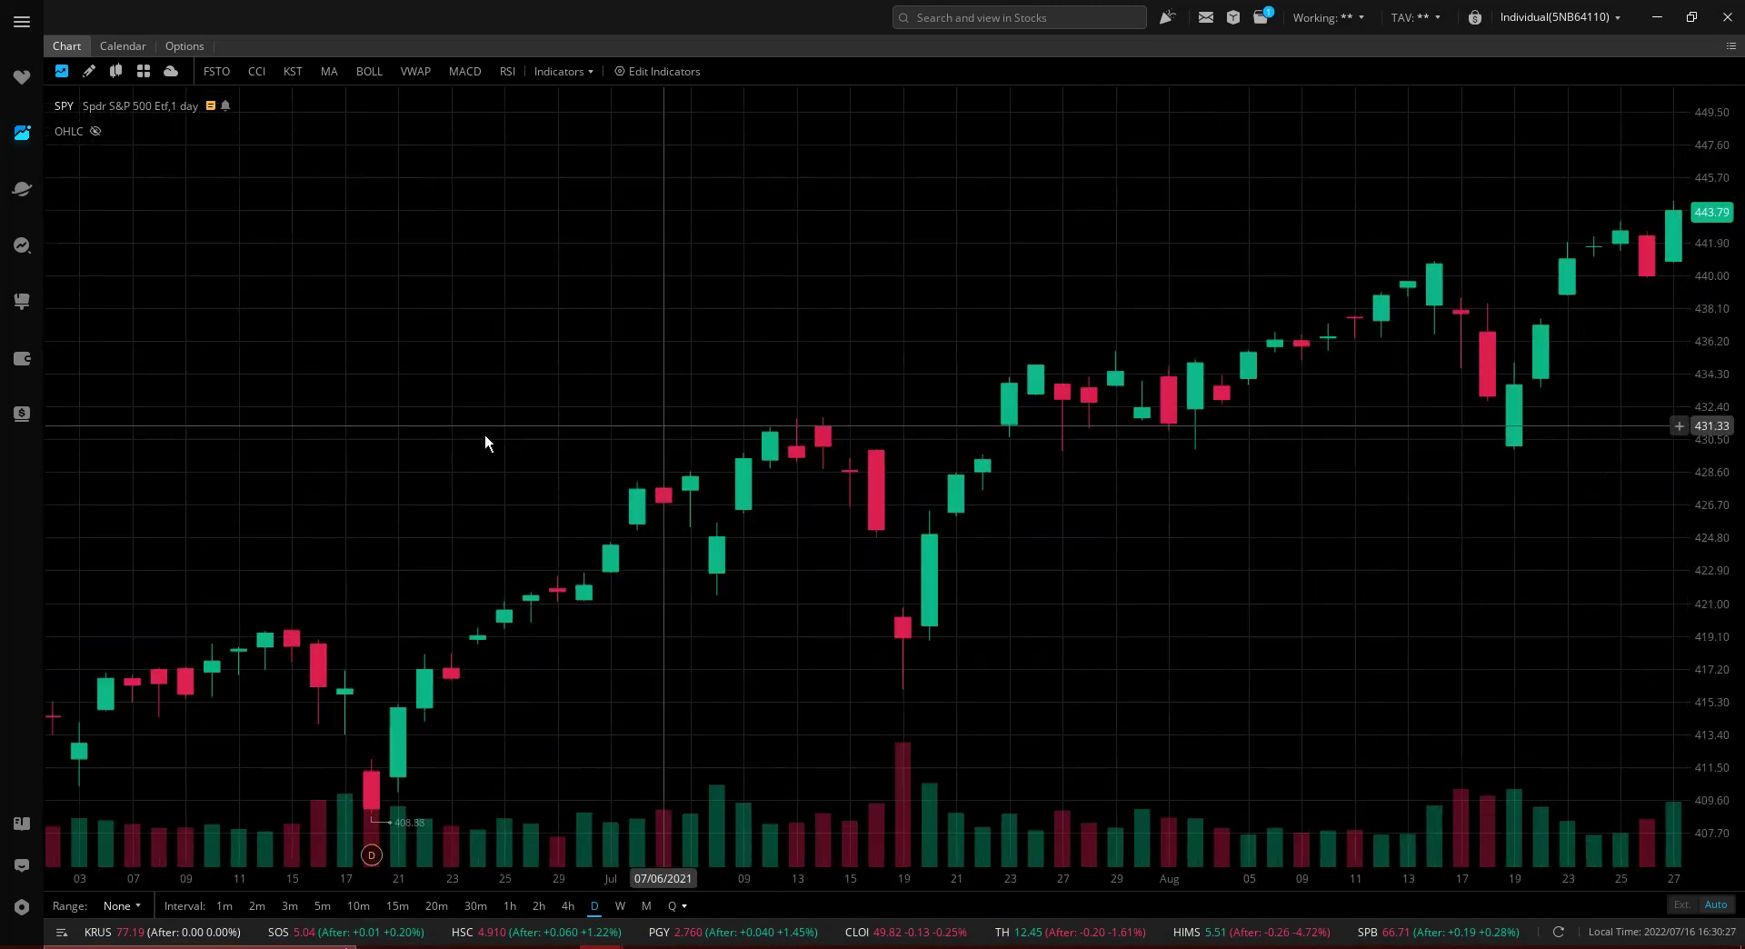
pyautogui.moveTo(1351, 428); pyautogui.dragTo(1218, 420)
pyautogui.moveTo(1396, 414); pyautogui.dragTo(284, 447)
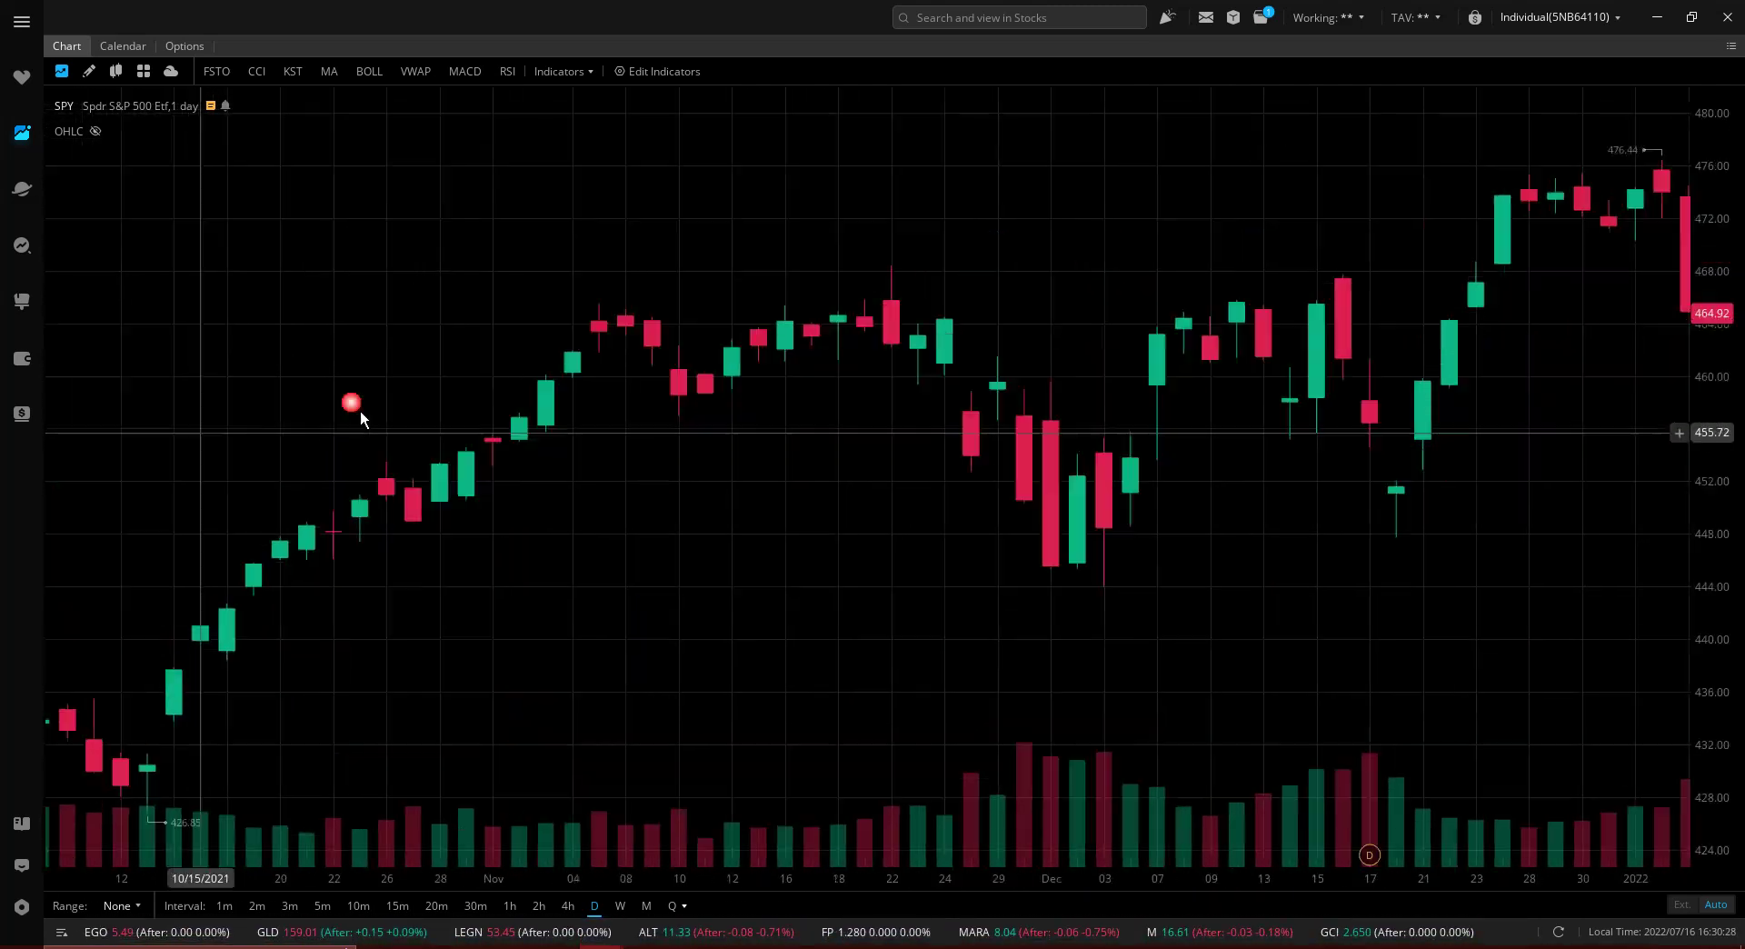
pyautogui.moveTo(1387, 486)
pyautogui.mouseDown()
pyautogui.moveTo(1205, 442)
pyautogui.moveTo(312, 421)
pyautogui.mouseUp()
pyautogui.moveTo(1391, 400); pyautogui.dragTo(1143, 419)
pyautogui.scroll(3, 1246, 414)
pyautogui.scroll(3, 1246, 412)
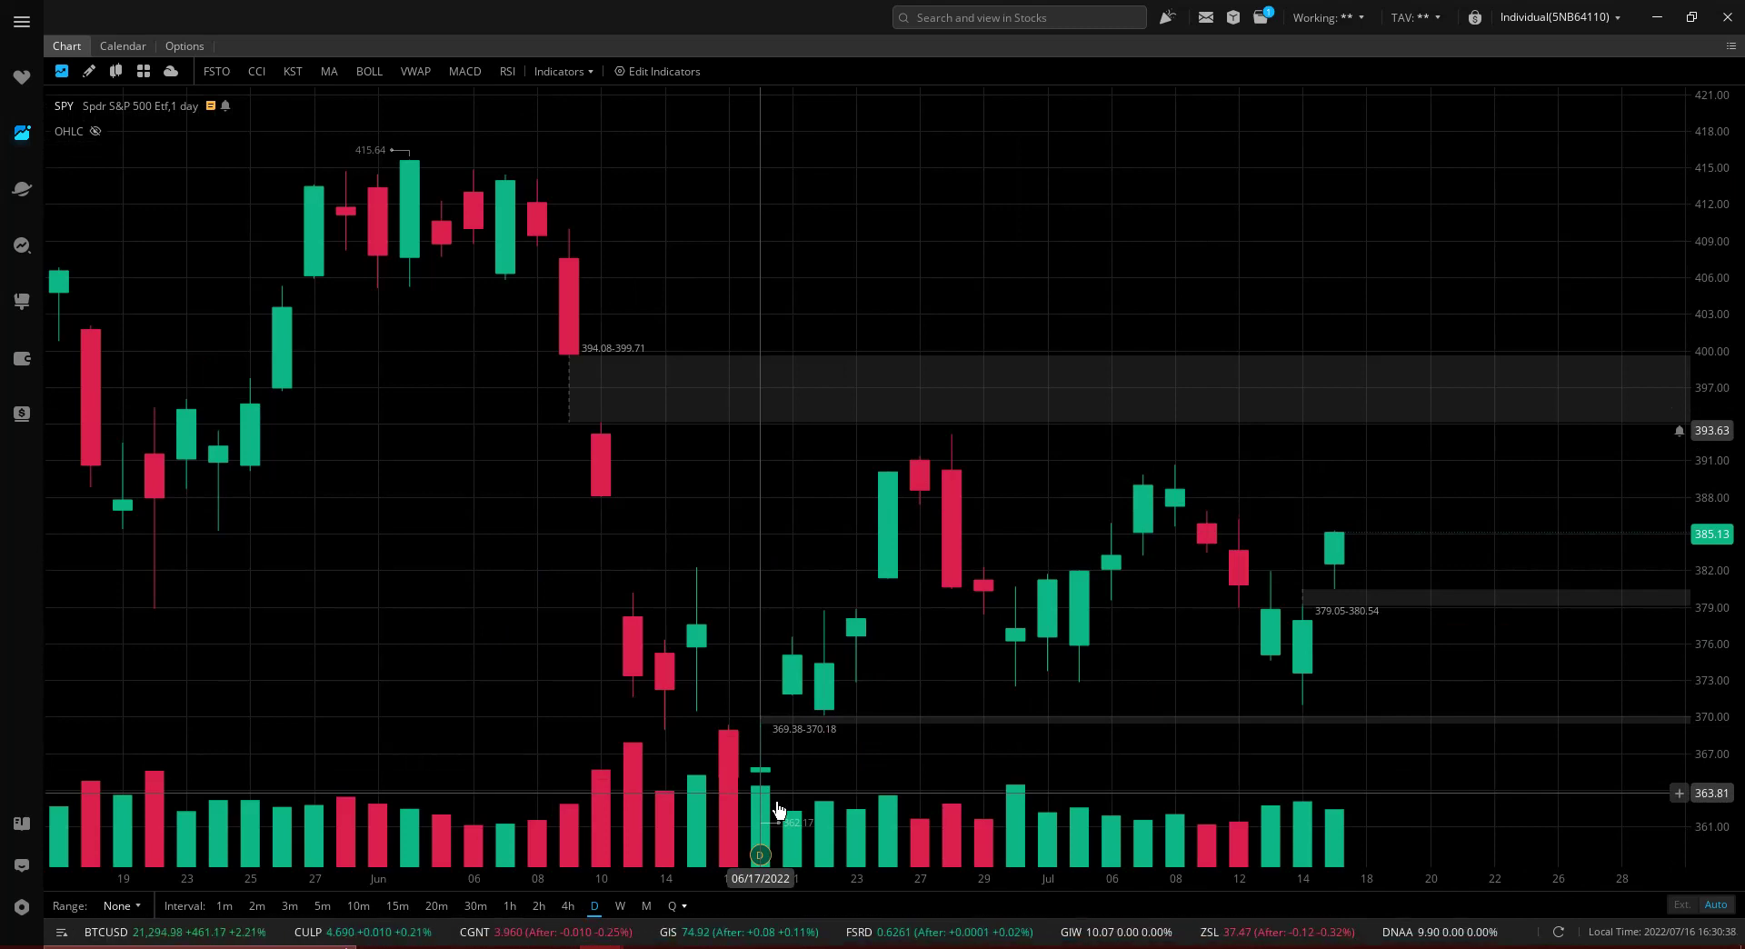
# Review SPY's 2022 decline in the context of the preceding rally, then recheck the June 2022 low and dividend marker.
pyautogui.scroll(-5, 1227, 409)
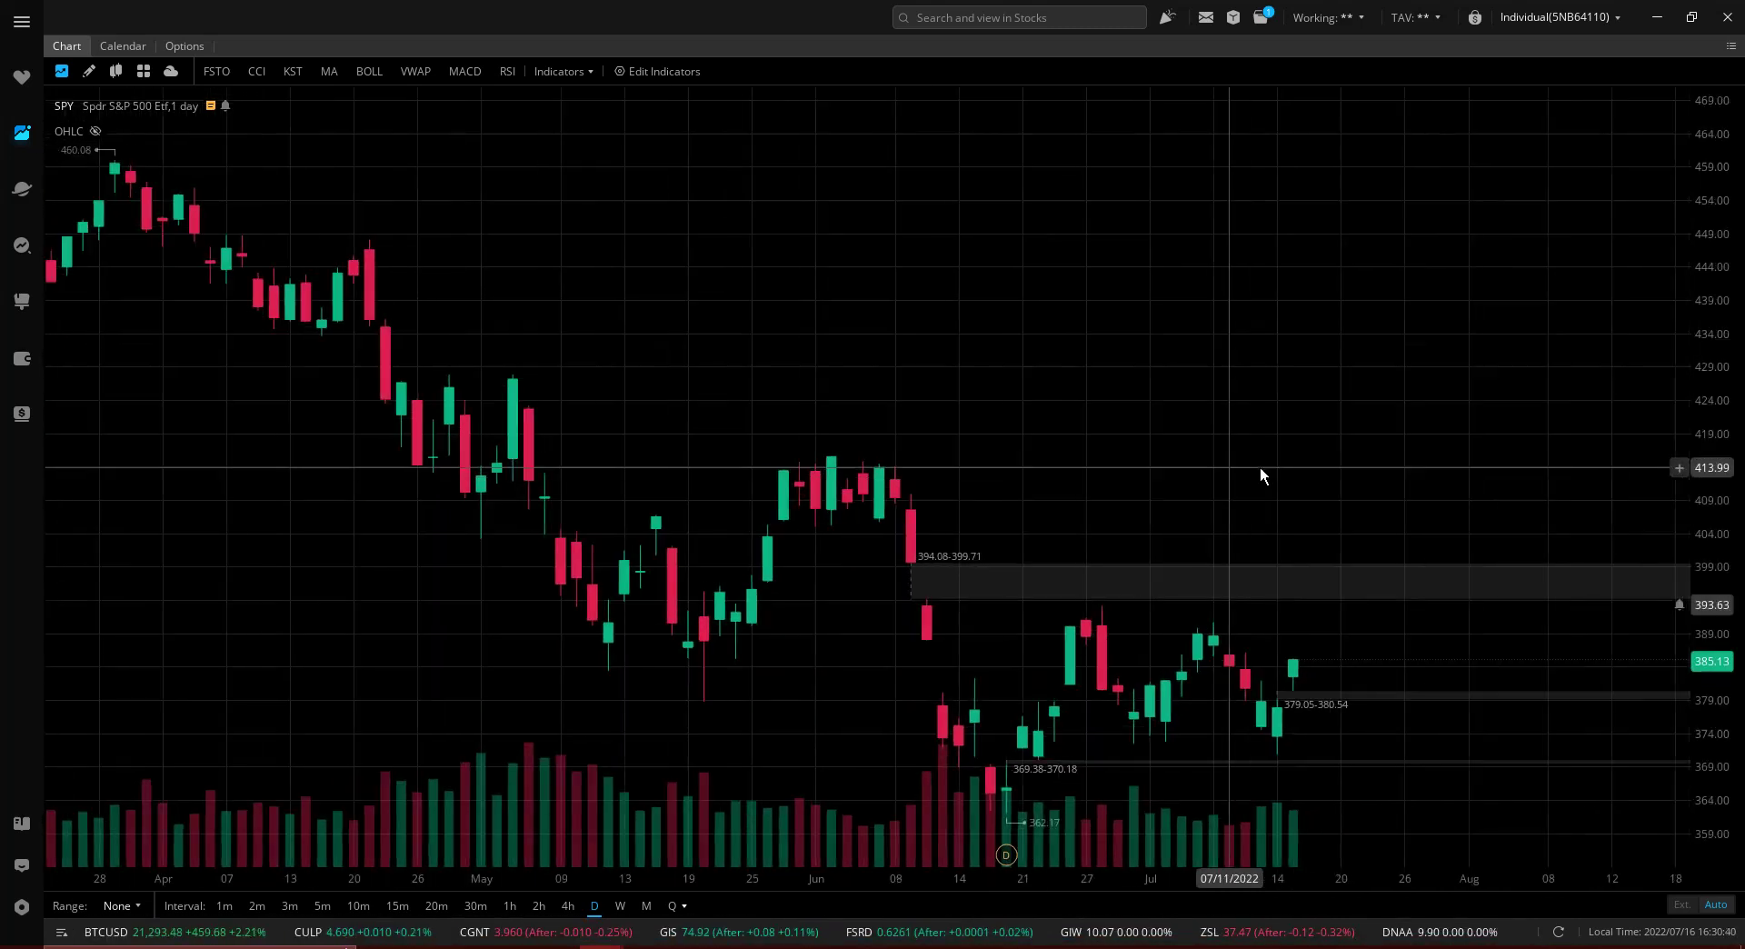
pyautogui.scroll(-5, 1223, 481)
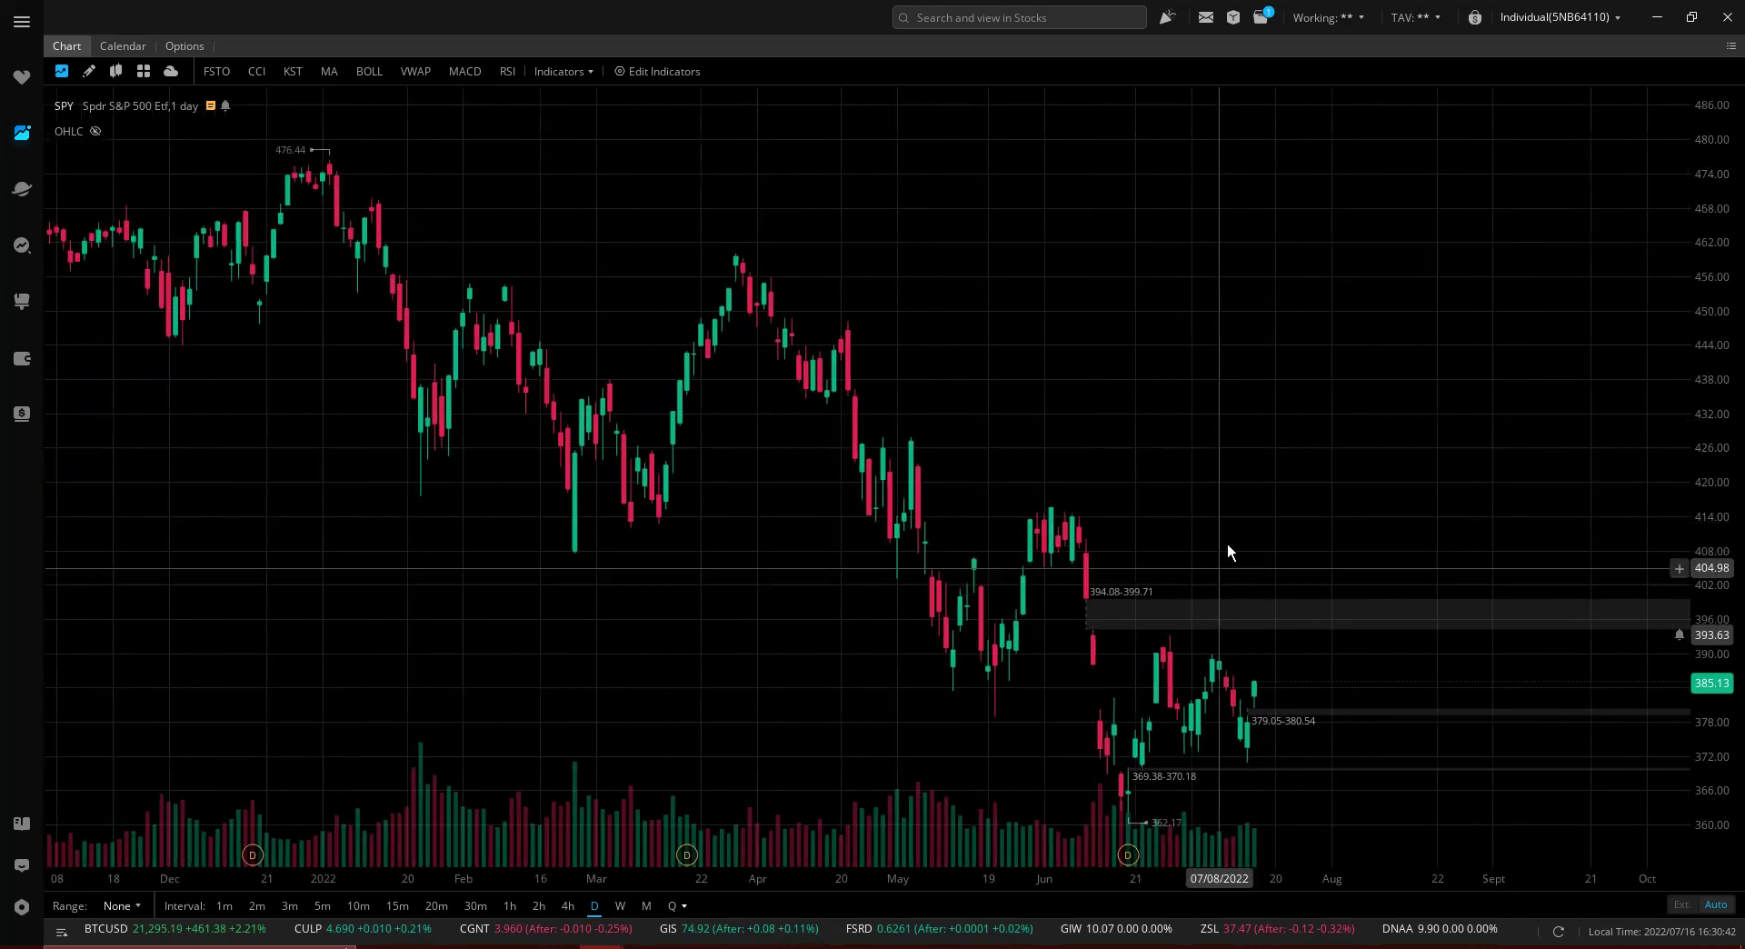
pyautogui.scroll(-2, 1143, 821)
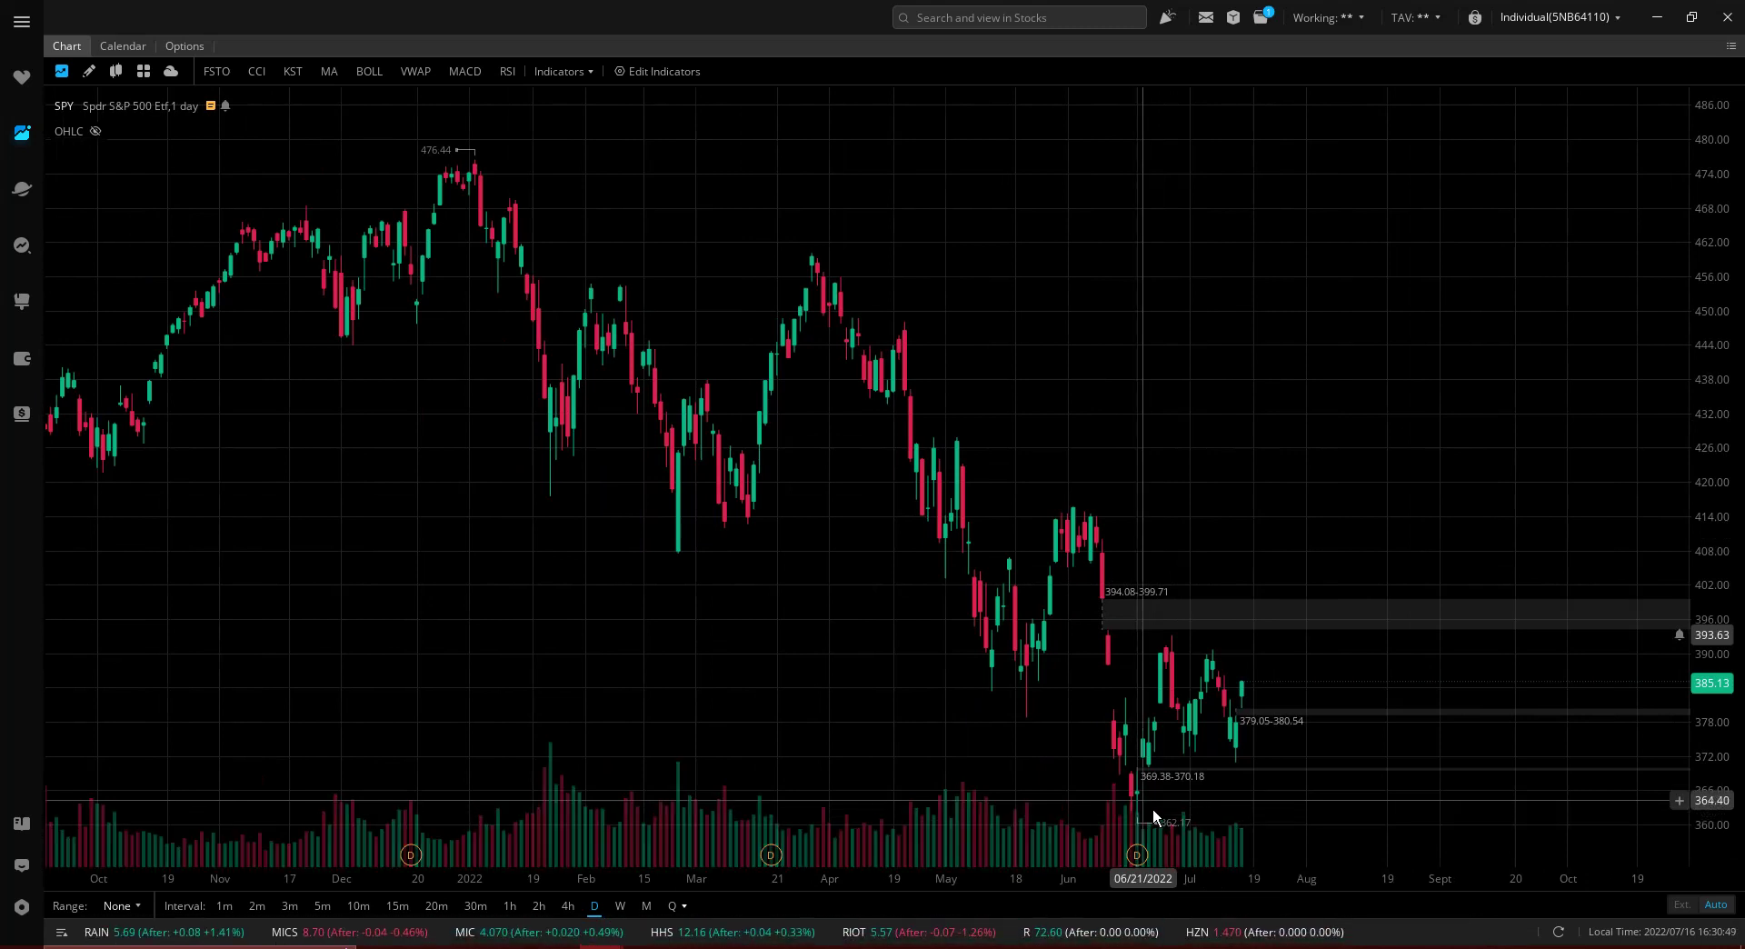
pyautogui.scroll(-2, 1147, 809)
pyautogui.scroll(-4, 1146, 812)
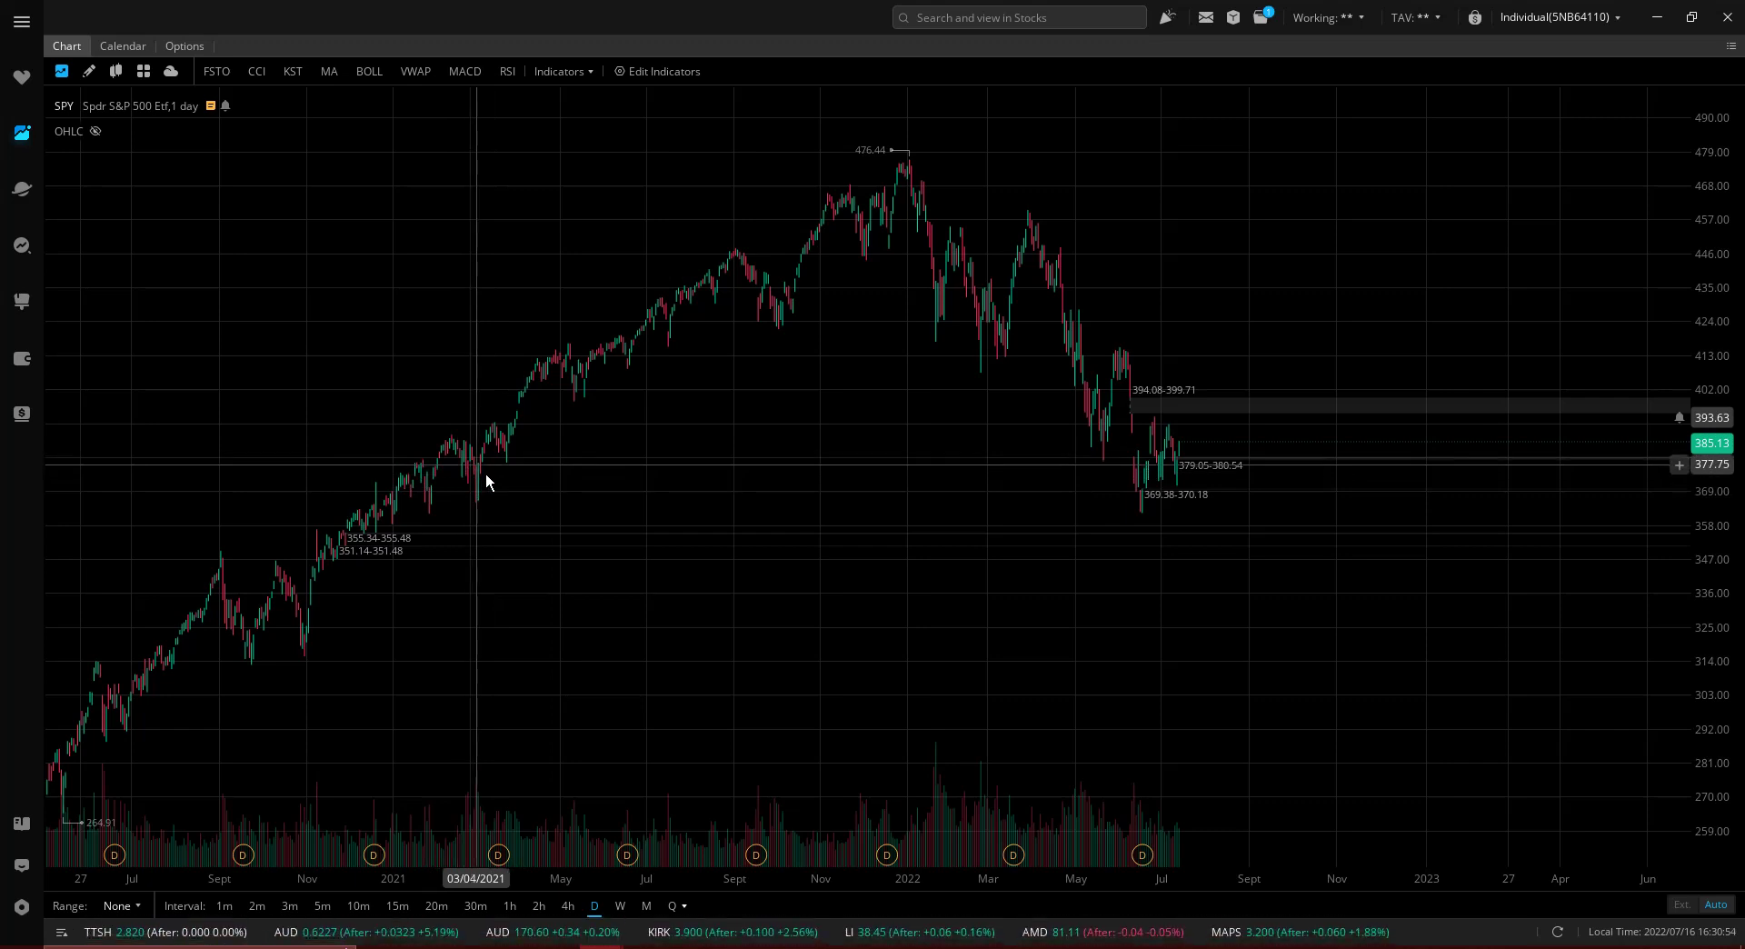
pyautogui.scroll(5, 1263, 545)
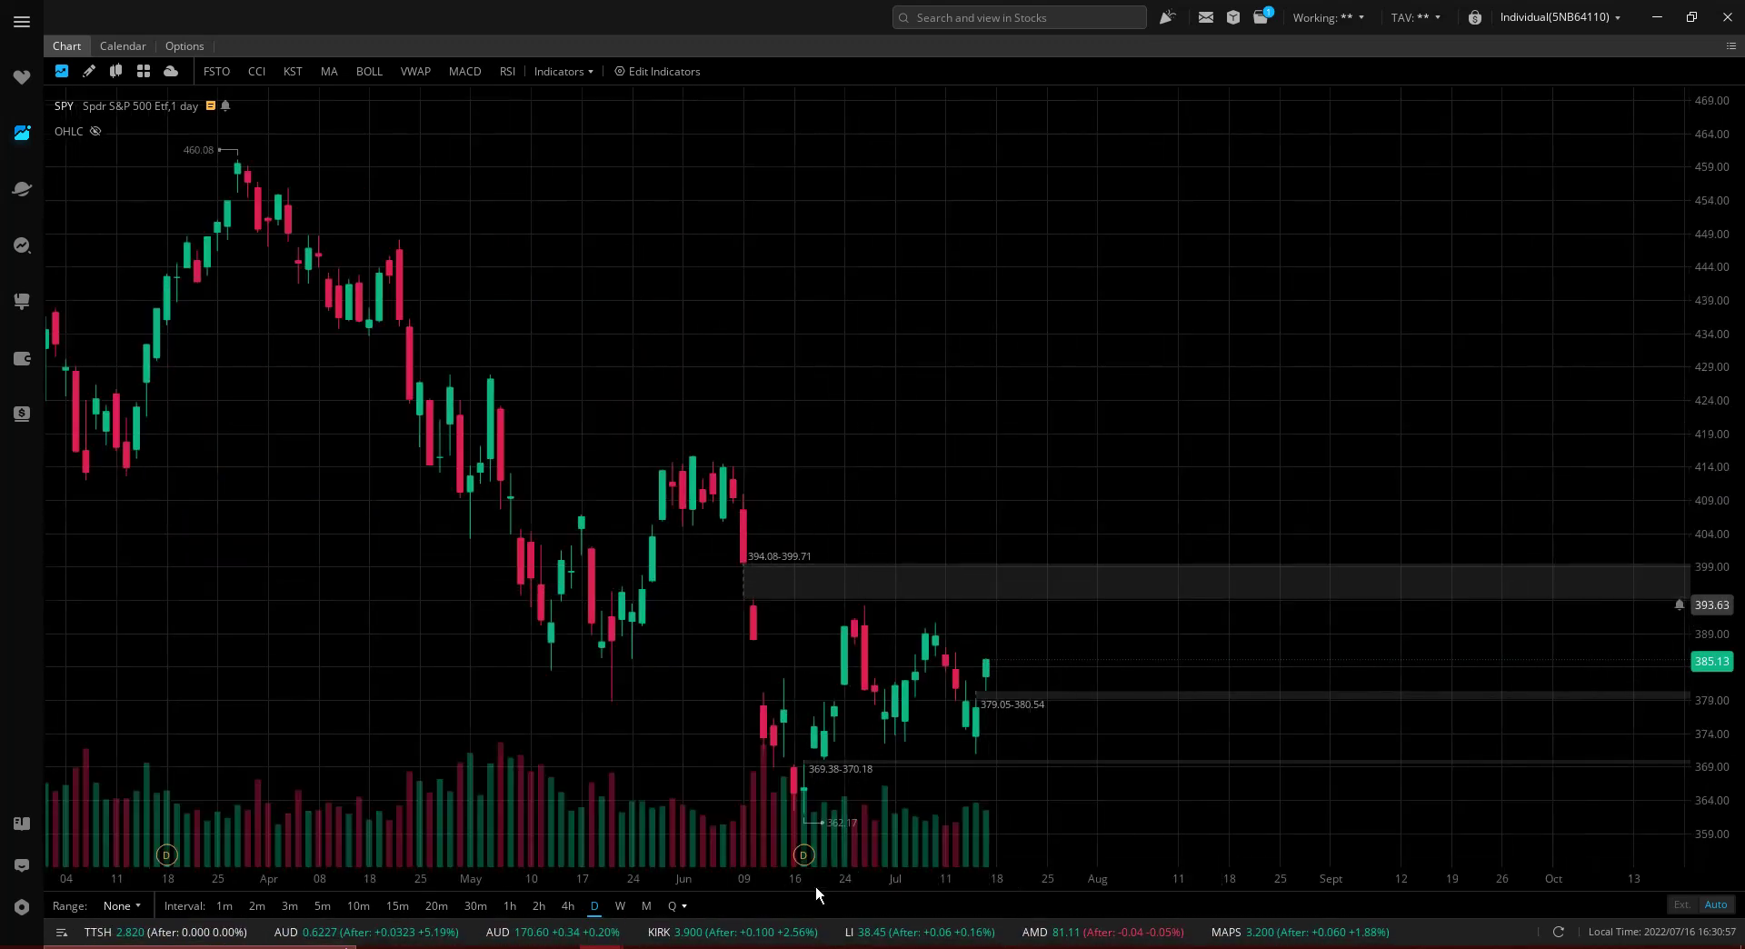
pyautogui.moveTo(817, 866)
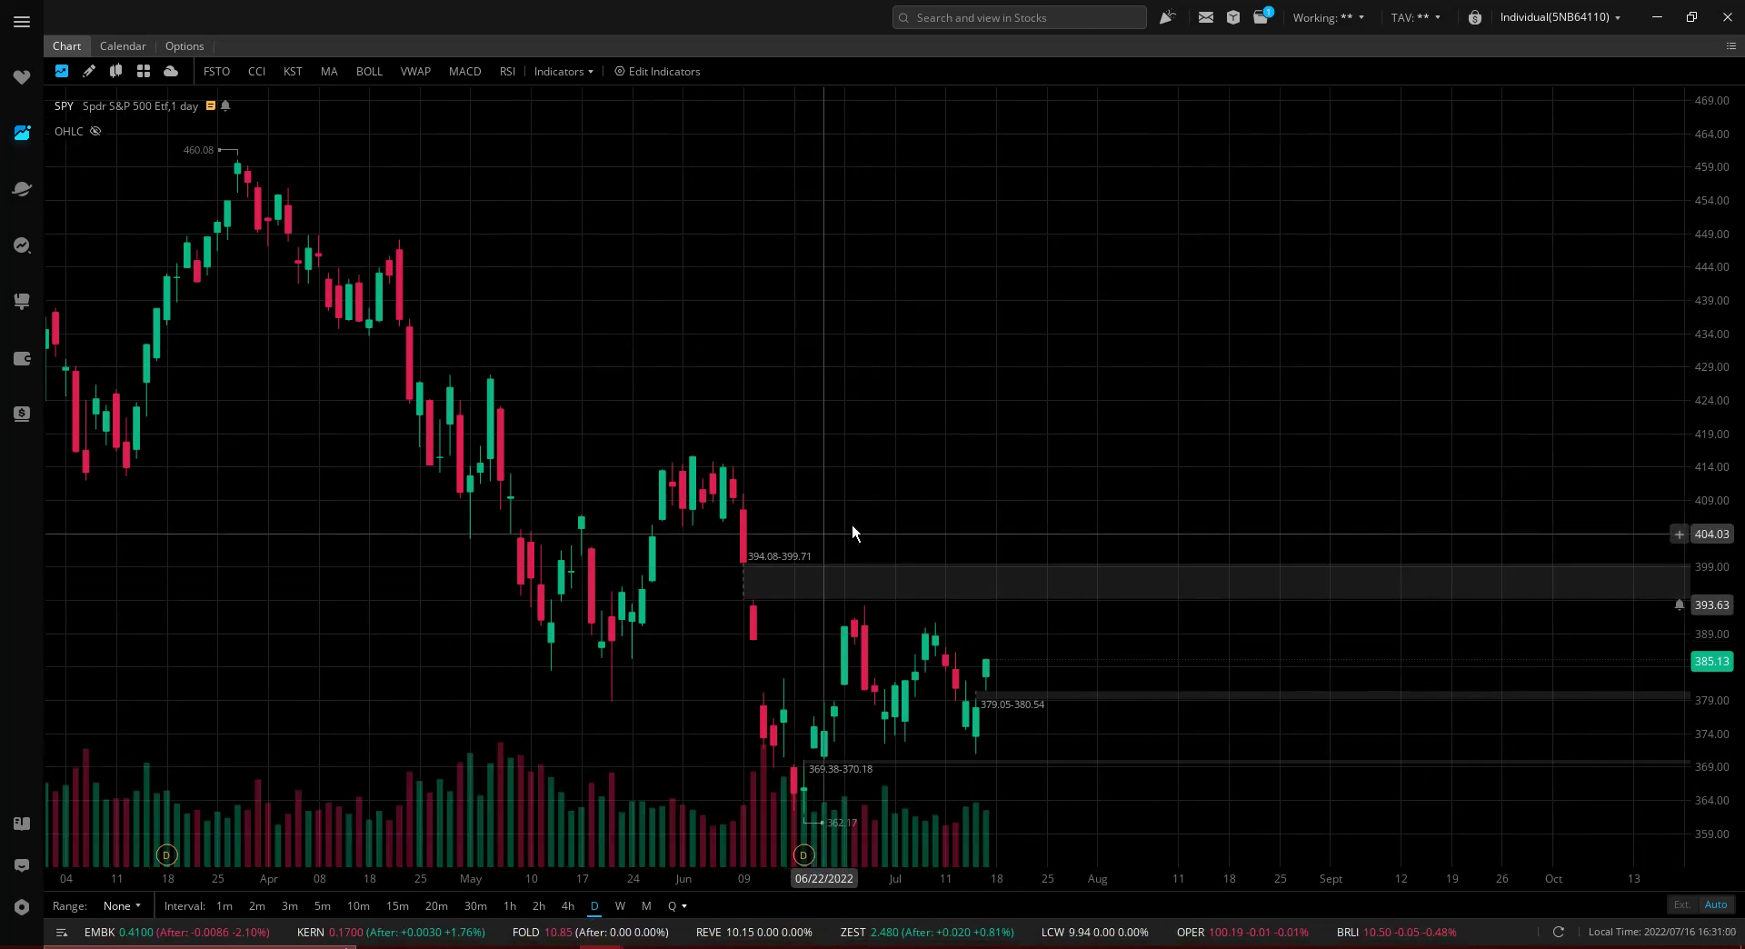
# Compare SPY's 2022 decline from its January peak with the 2020–2021 rally on the daily chart.
pyautogui.scroll(-5, 838, 525)
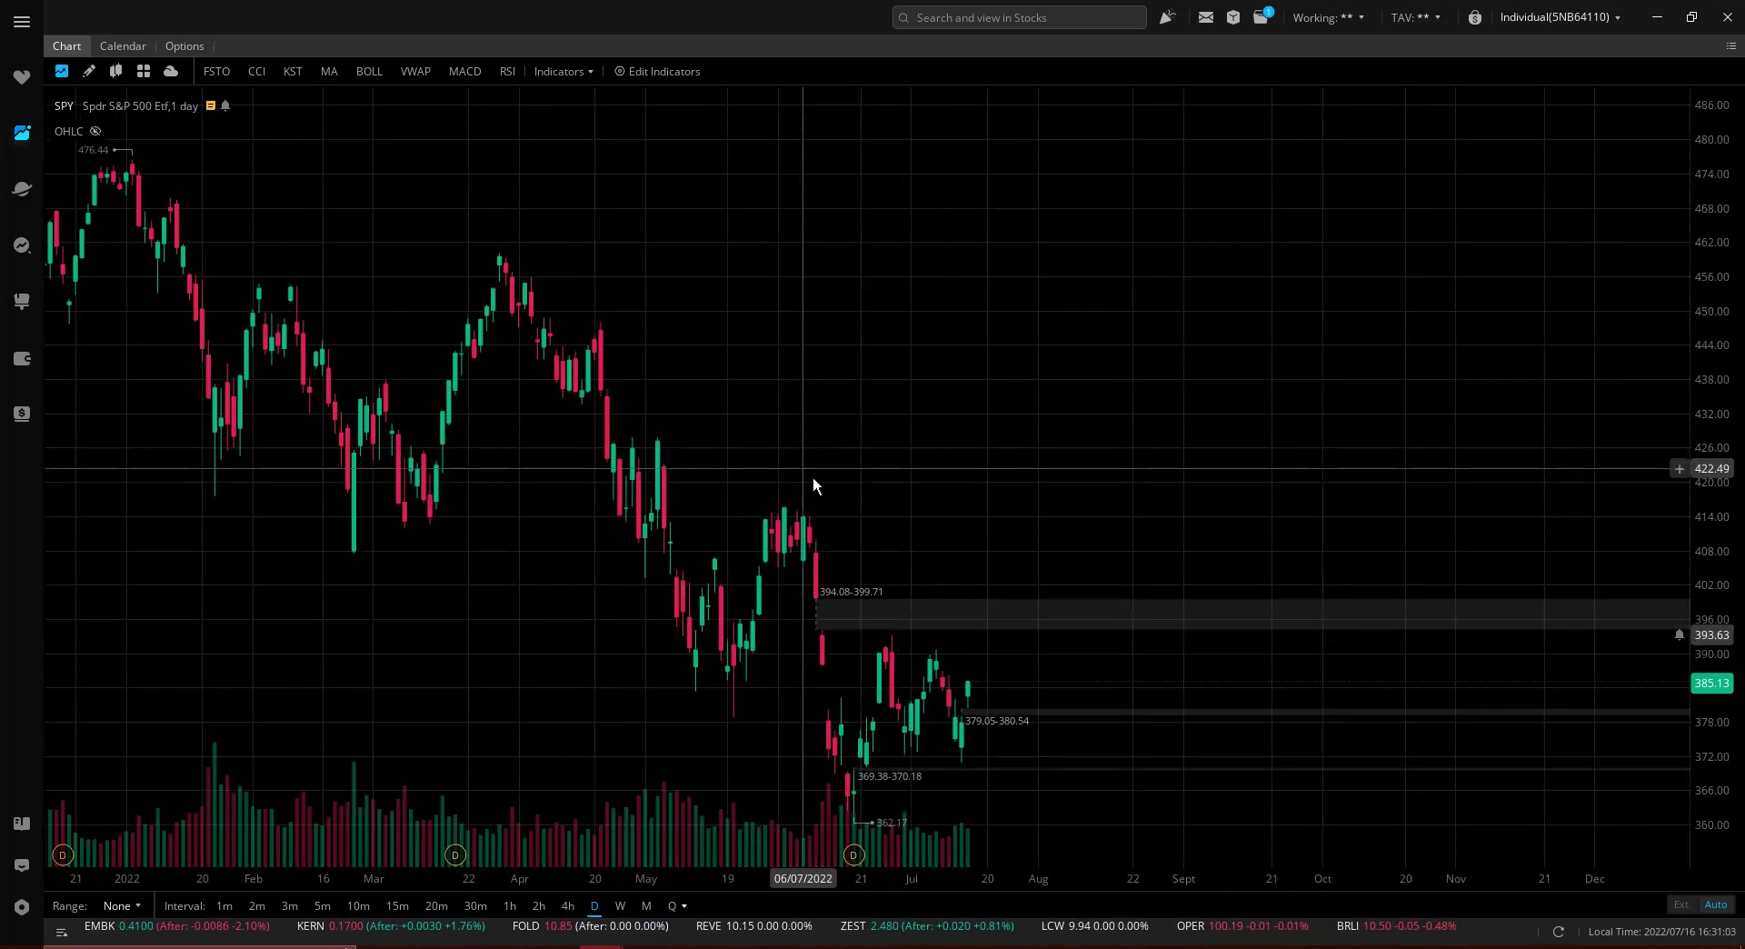
pyautogui.moveTo(806, 483); pyautogui.dragTo(834, 505)
pyautogui.scroll(-8, 835, 498)
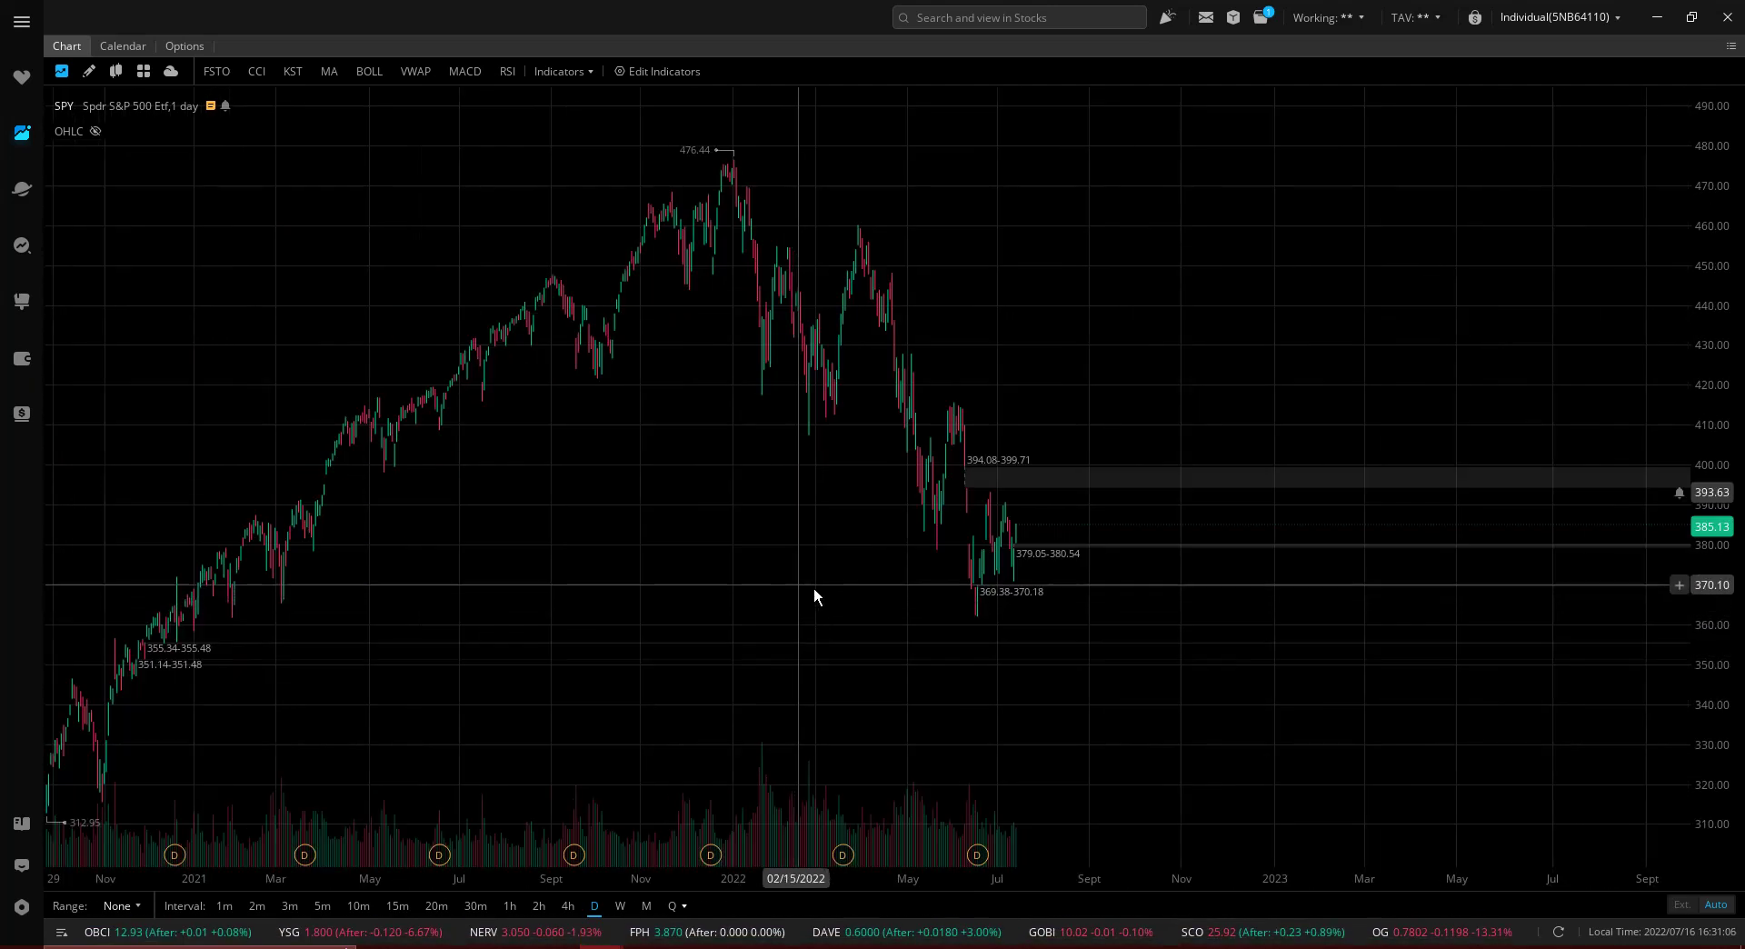
pyautogui.scroll(8, 820, 593)
pyautogui.moveTo(1537, 778); pyautogui.dragTo(1318, 778)
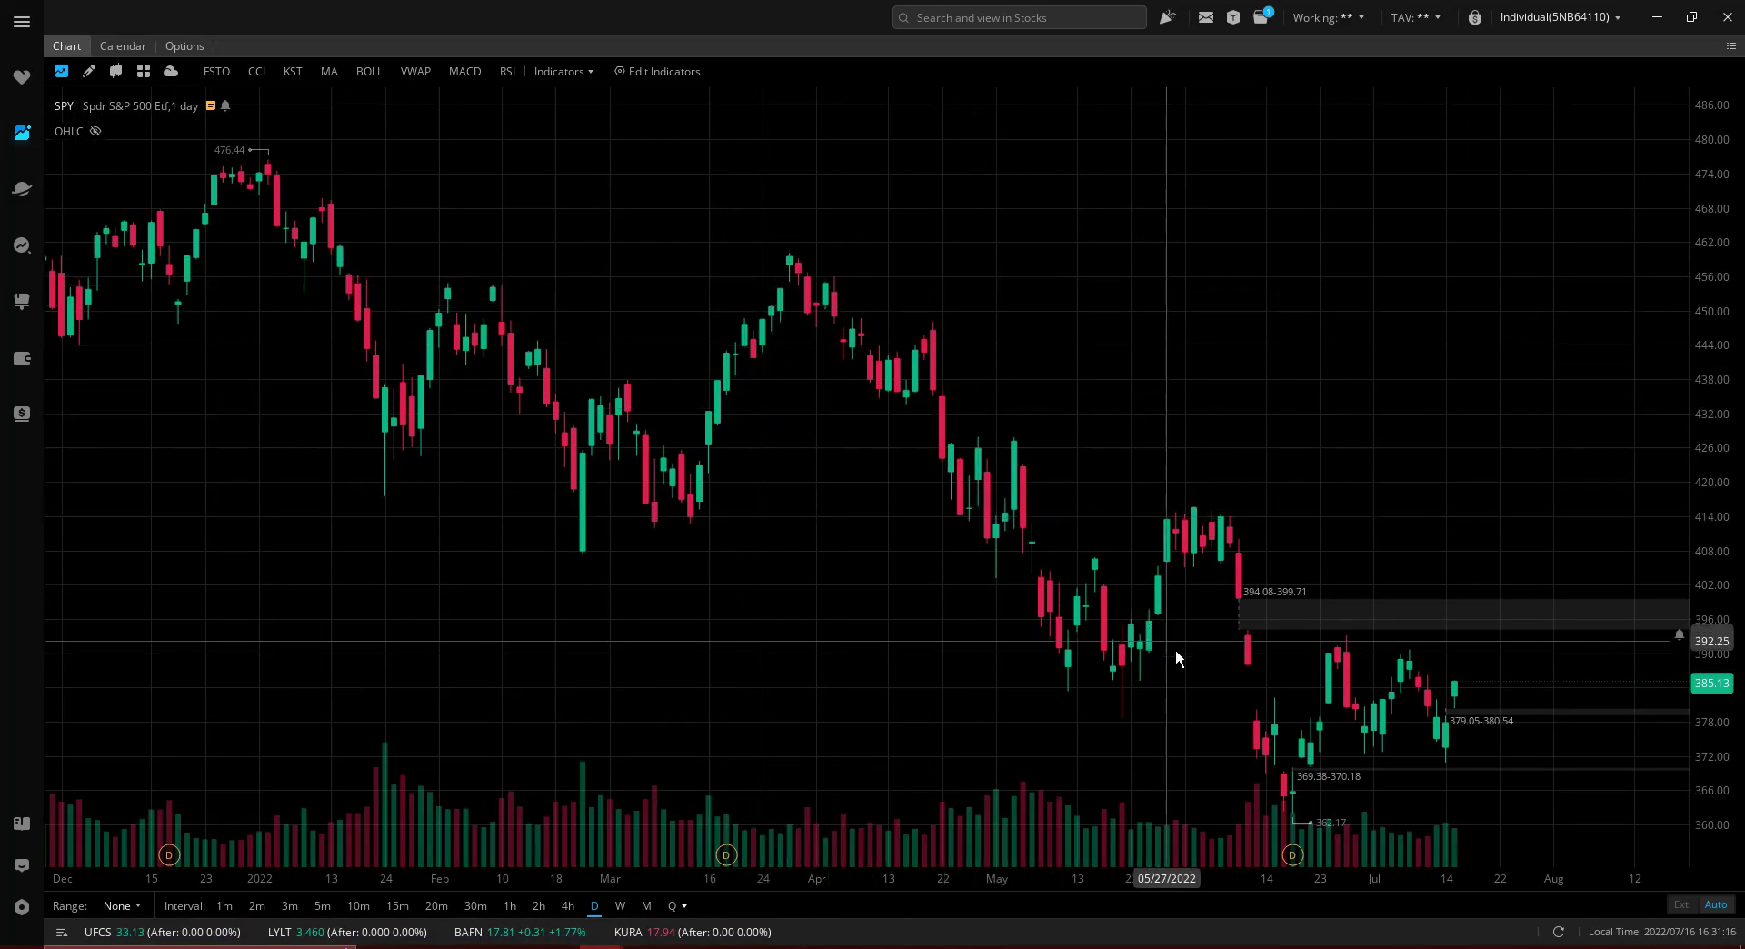
# Recheck SPY's June 2022 low against its dividend marker and examine the candles and price gaps through mid-July.
pyautogui.scroll(-2, 1172, 647)
pyautogui.scroll(-5, 908, 655)
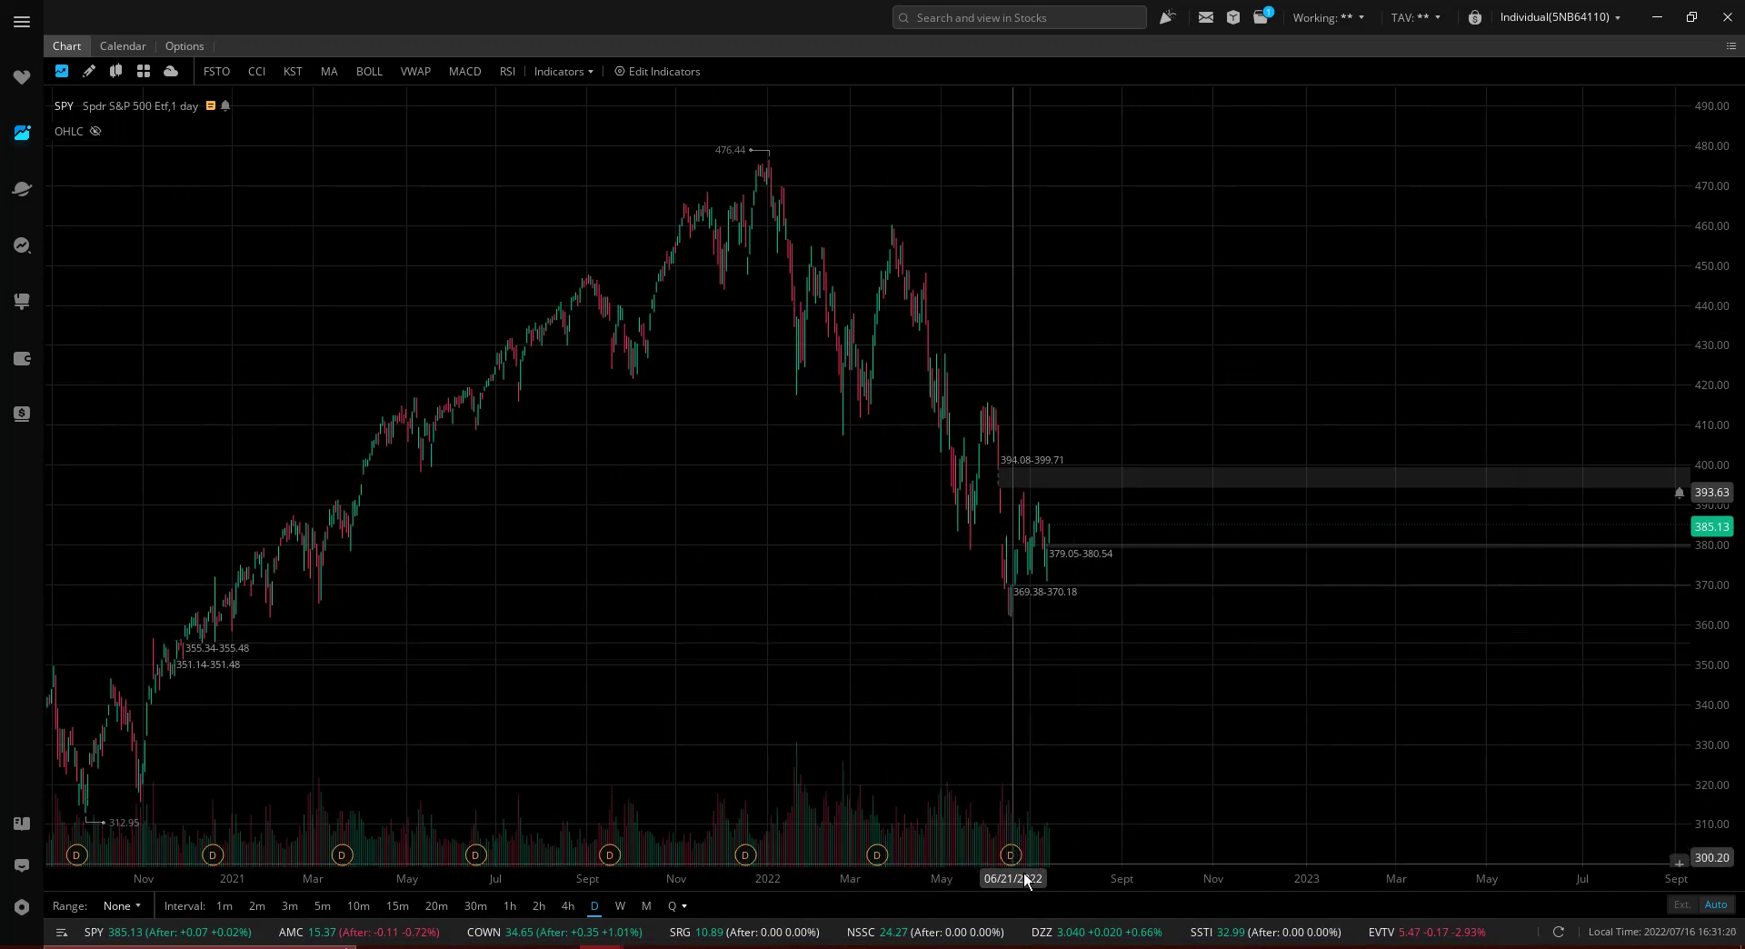
pyautogui.scroll(6, 969, 729)
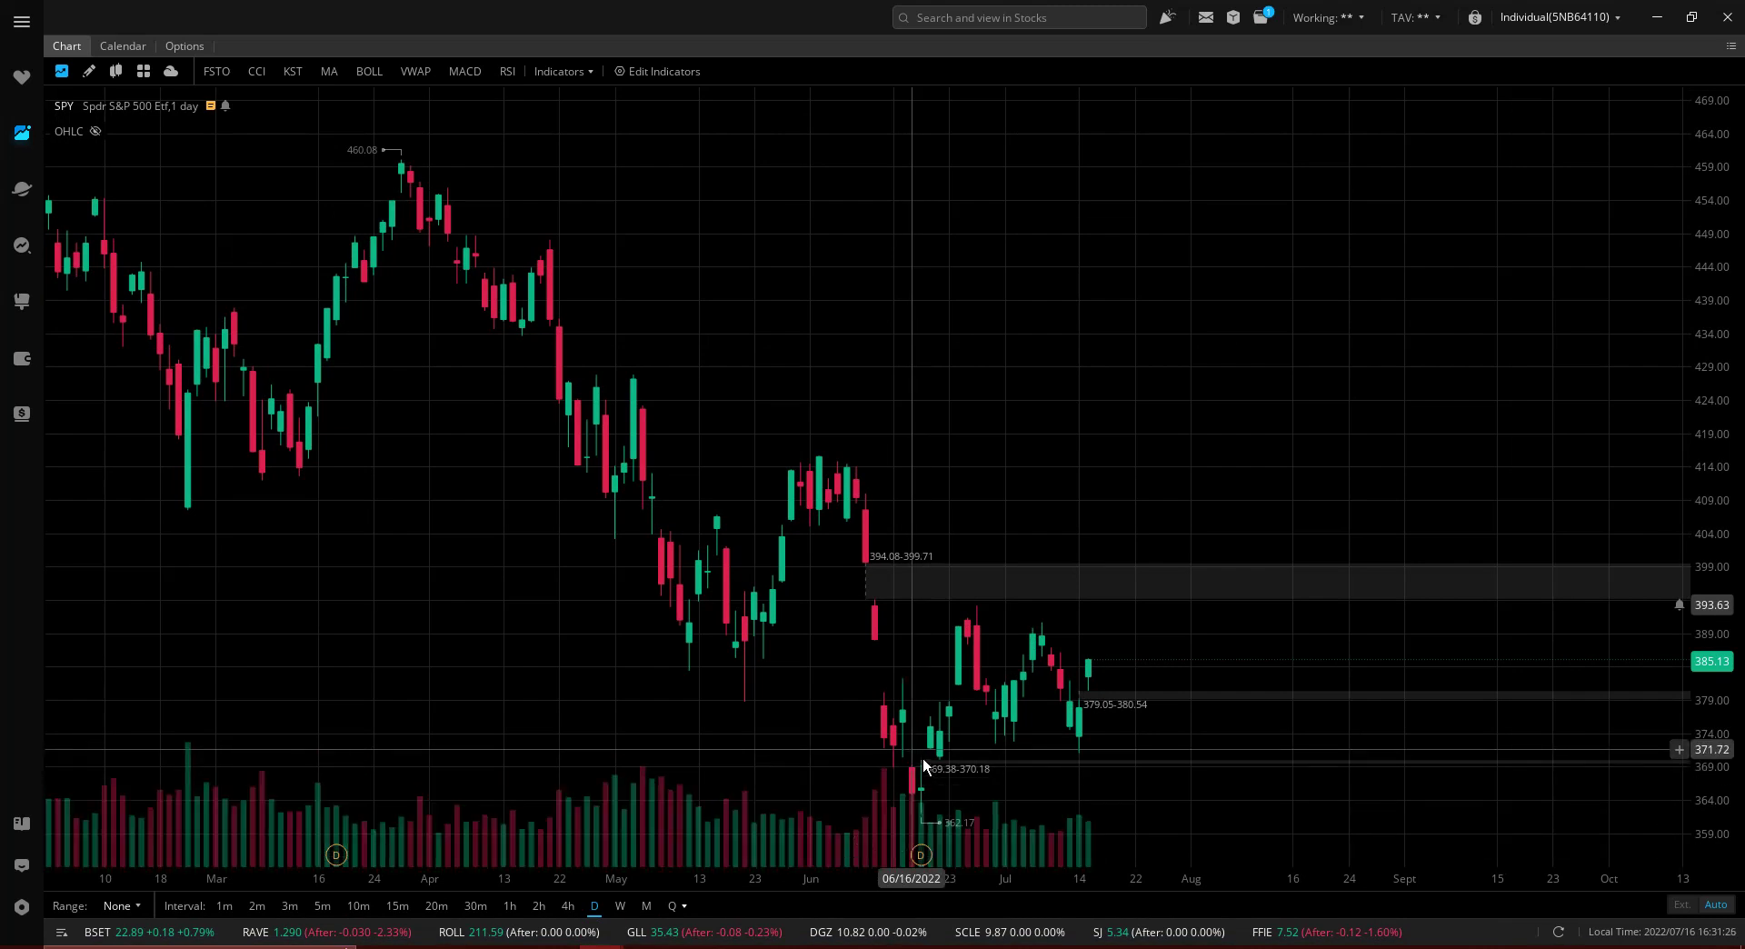
pyautogui.scroll(-3, 1099, 739)
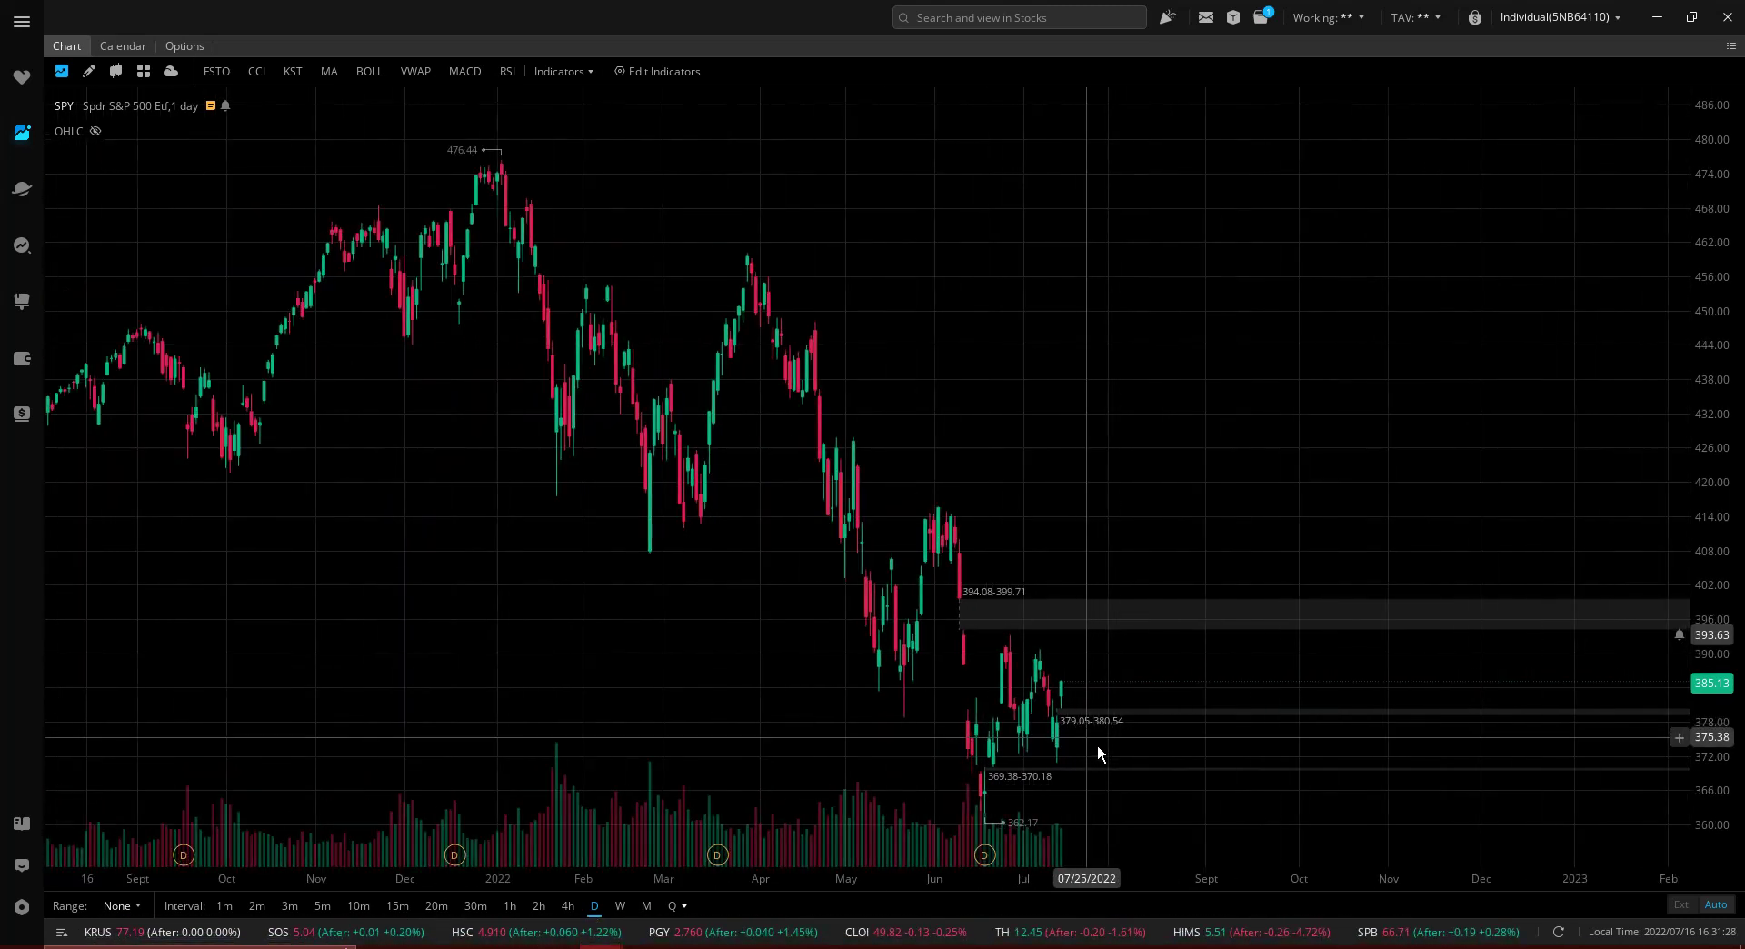
pyautogui.scroll(6, 1087, 759)
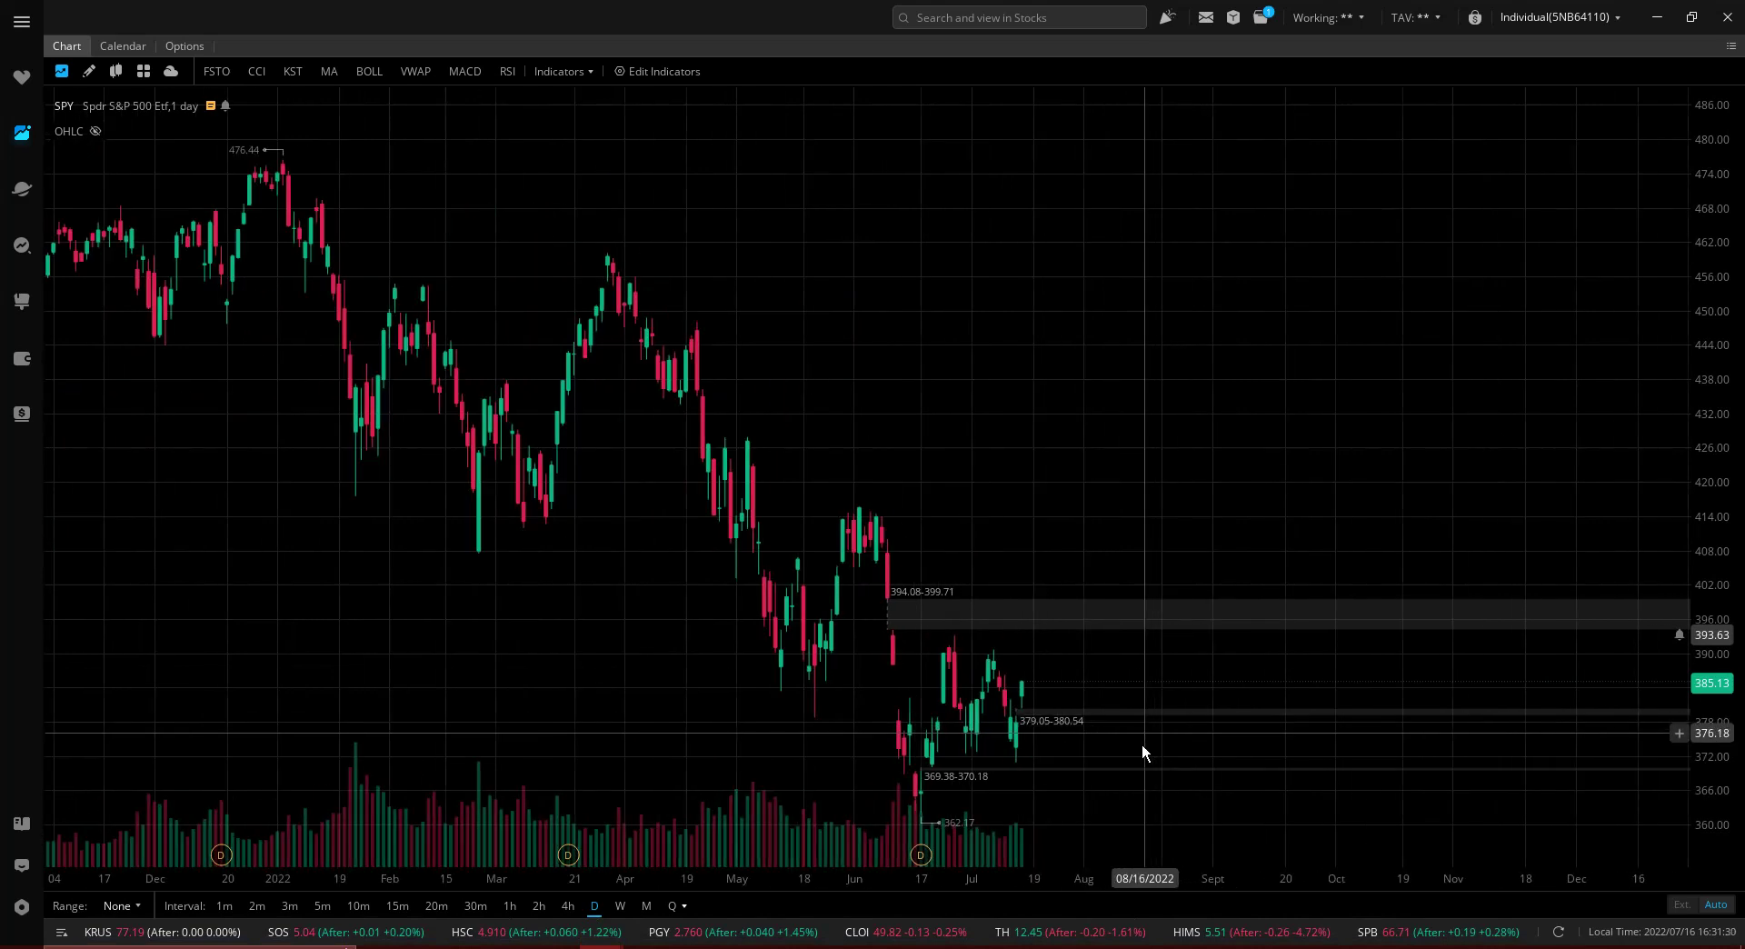
pyautogui.moveTo(691, 946)
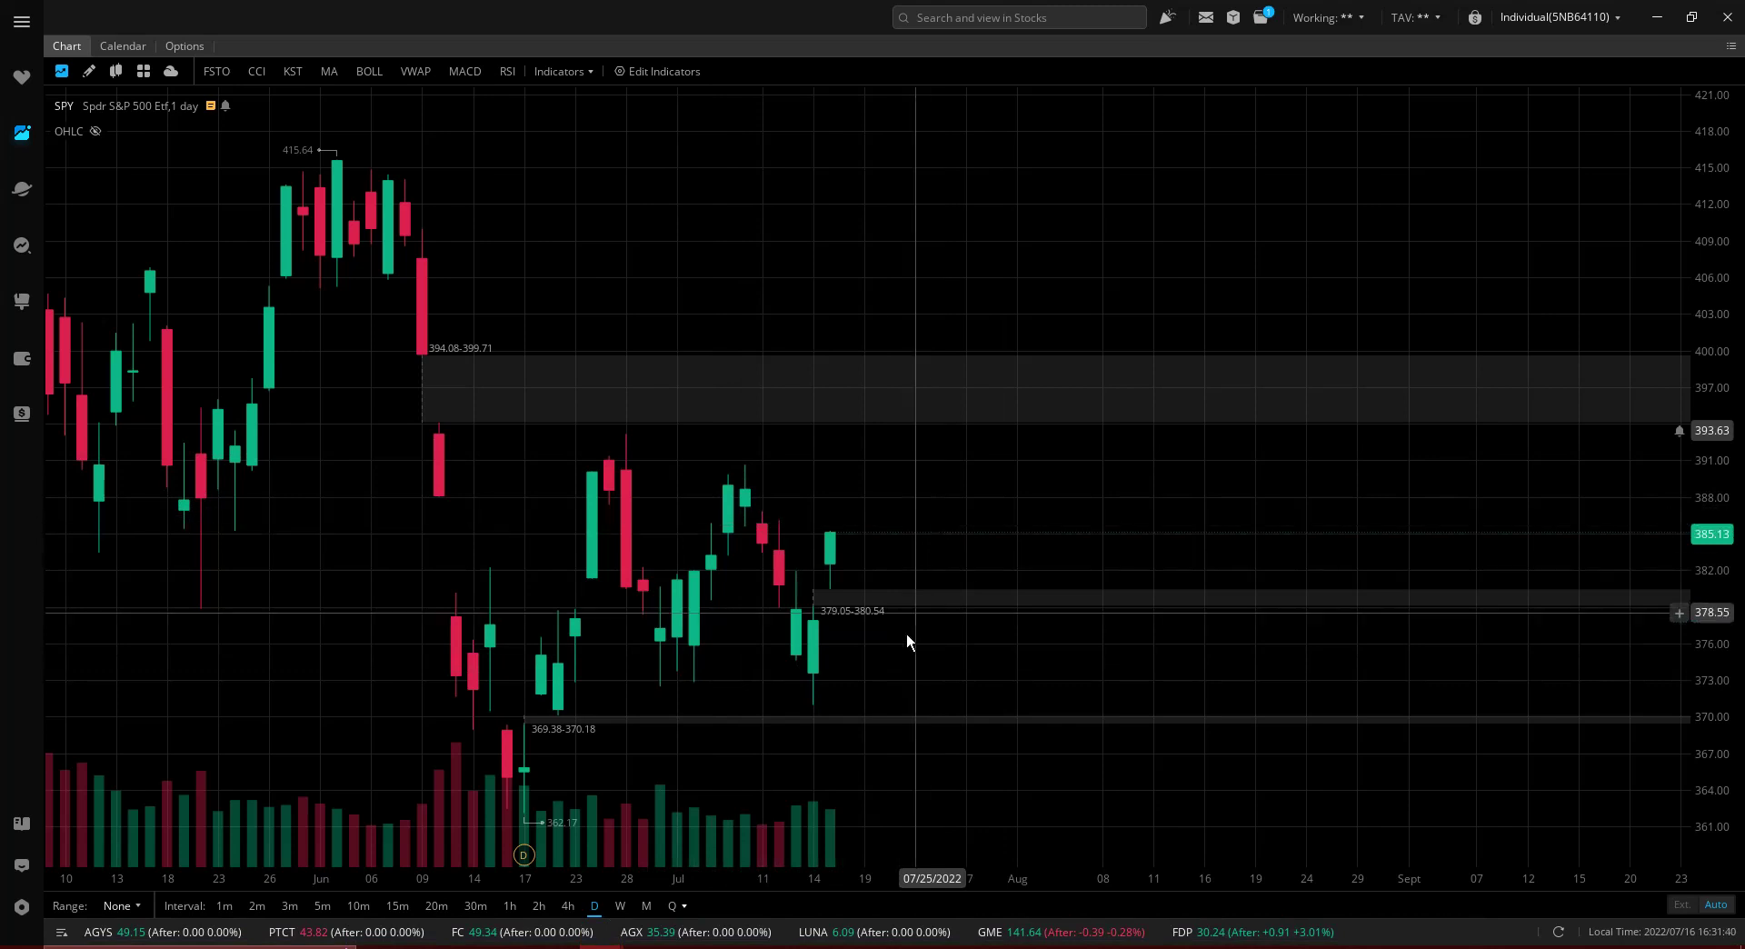
# Go back through SPY's daily history to the December 2018 low and inspect the dividend date beside it.
pyautogui.scroll(-4, 783, 658)
pyautogui.moveTo(591, 682); pyautogui.dragTo(978, 631)
pyautogui.scroll(-6, 983, 654)
pyautogui.moveTo(822, 650); pyautogui.dragTo(1336, 625)
pyautogui.scroll(-2, 818, 629)
pyautogui.scroll(-2, 734, 645)
pyautogui.moveTo(727, 641); pyautogui.dragTo(1118, 601)
pyautogui.moveTo(936, 605); pyautogui.dragTo(667, 604)
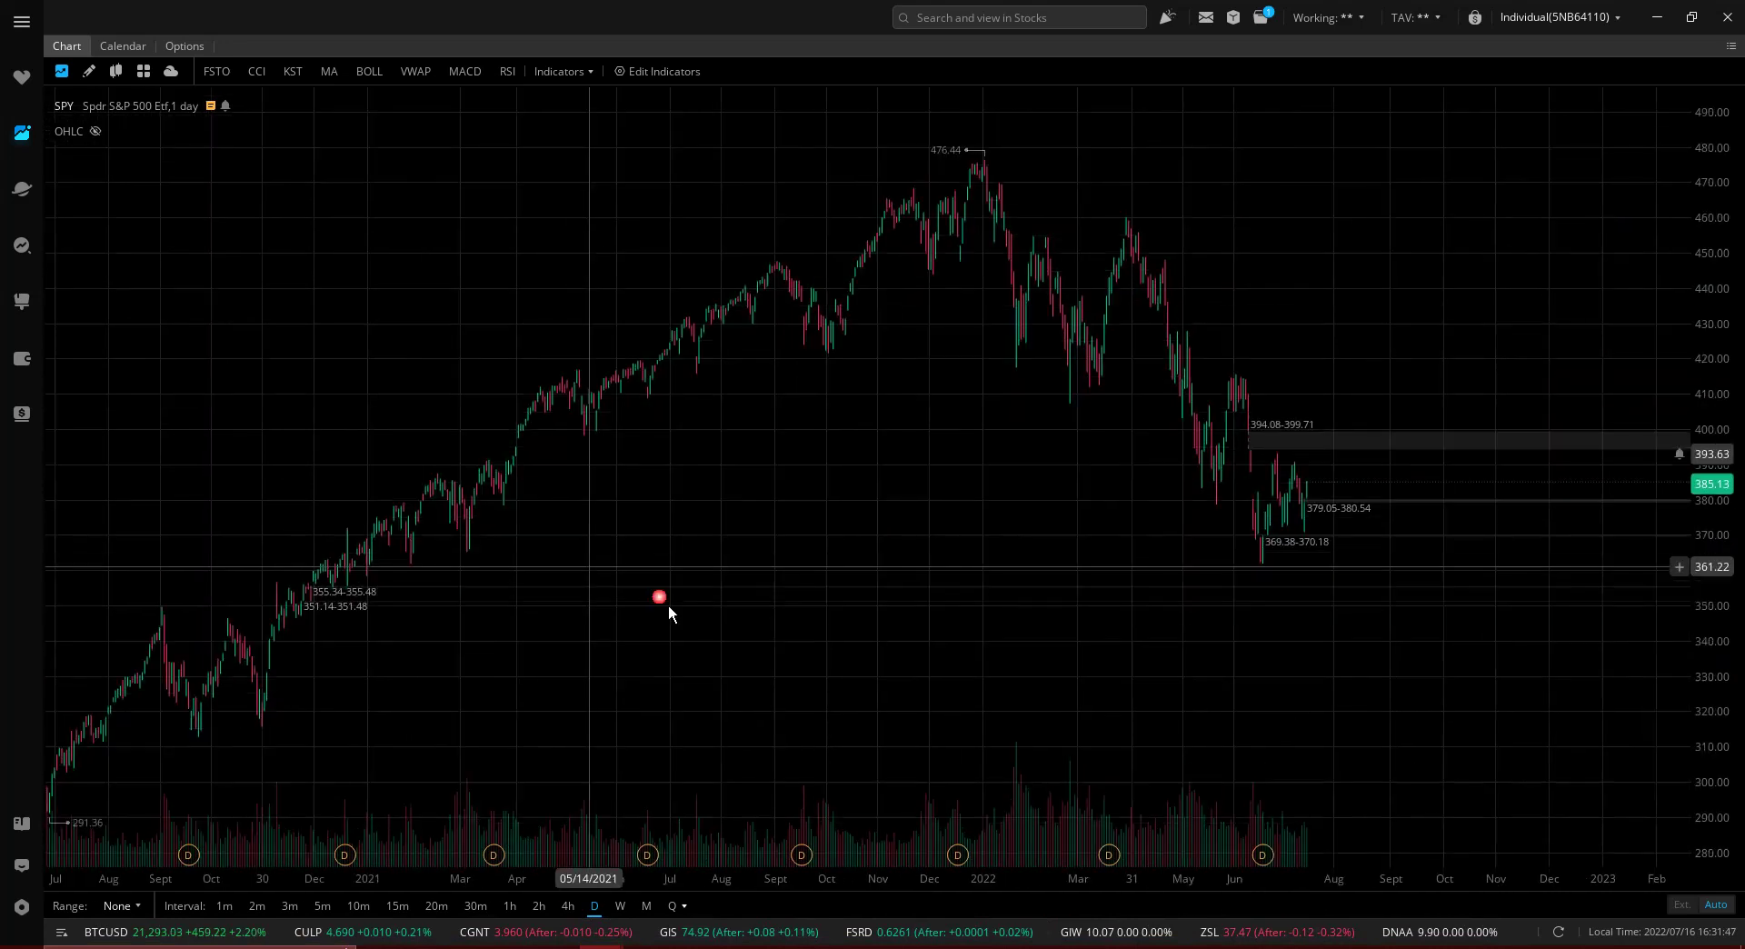
pyautogui.moveTo(380, 540); pyautogui.dragTo(1076, 597)
pyautogui.moveTo(464, 586)
pyautogui.mouseDown()
pyautogui.moveTo(1239, 575)
pyautogui.moveTo(1040, 618)
pyautogui.moveTo(400, 586)
pyautogui.mouseUp()
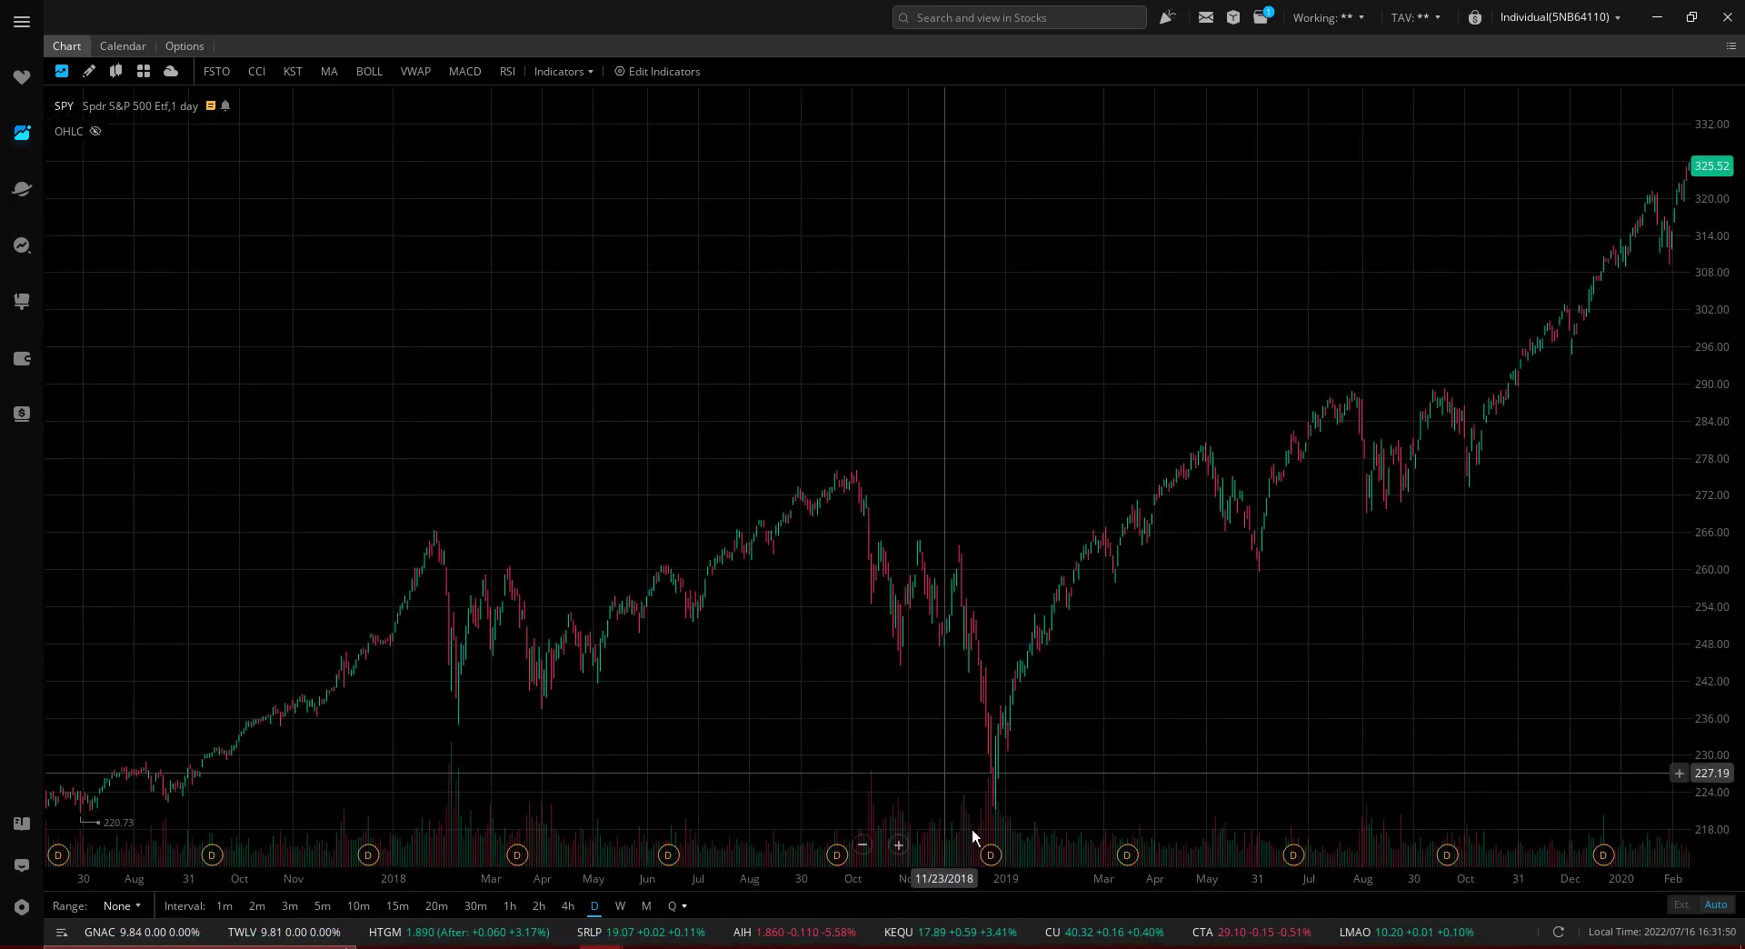
pyautogui.moveTo(1002, 864)
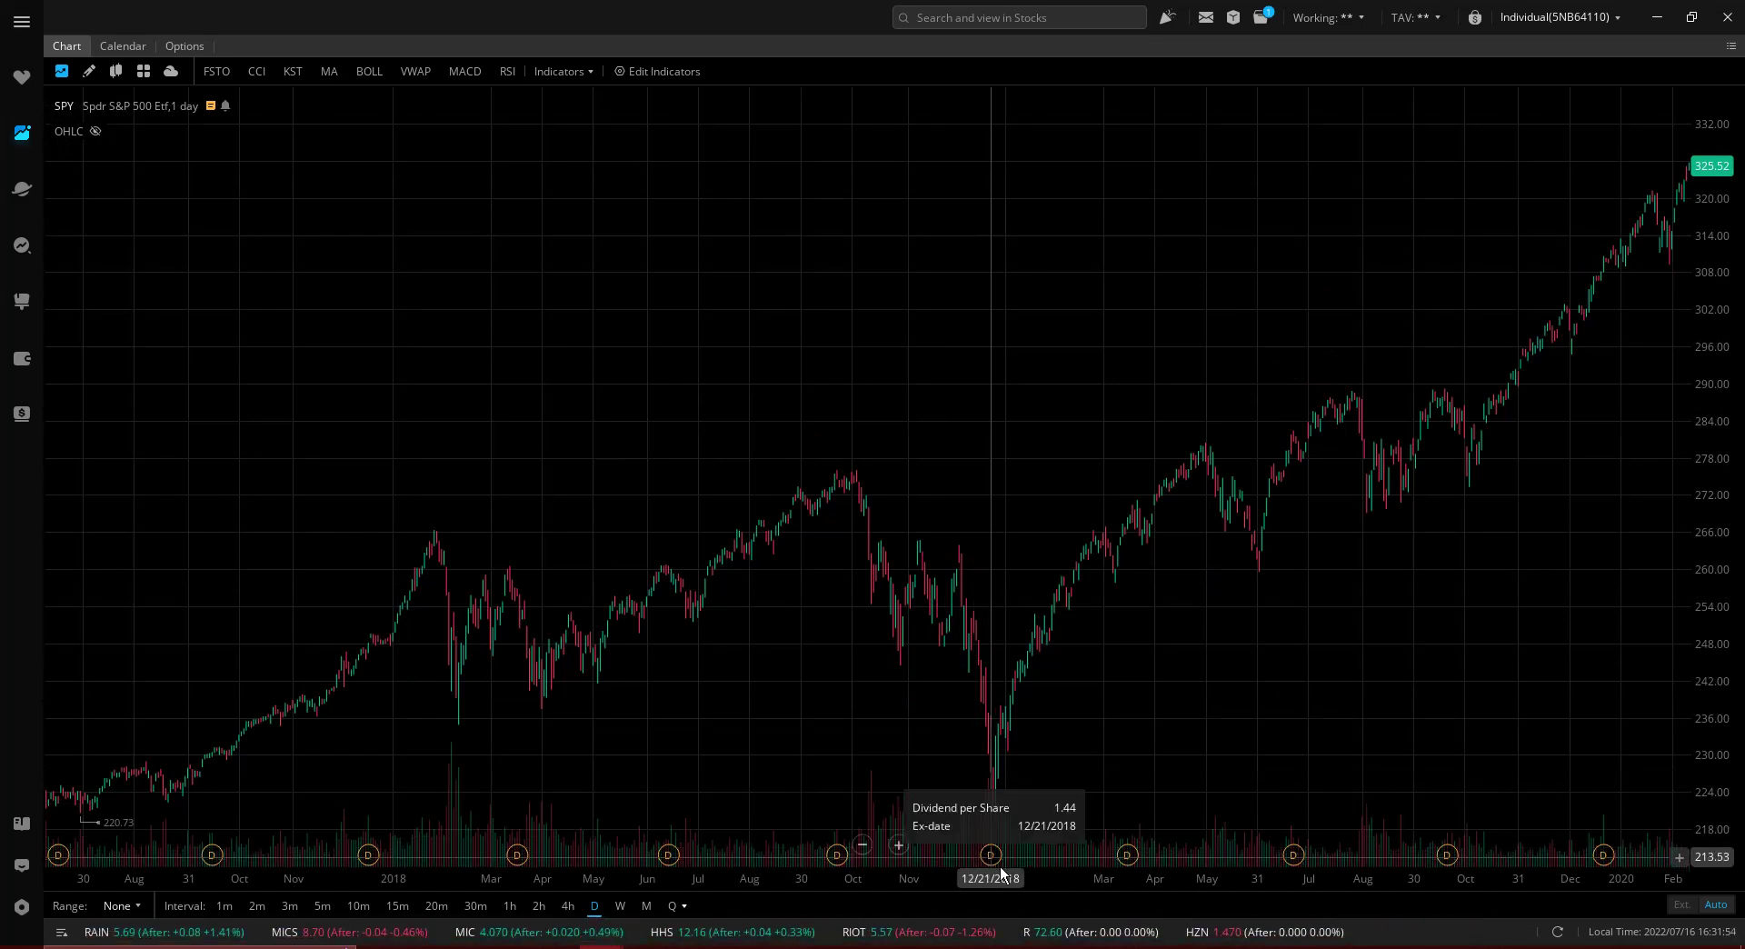
# Go back to SPY's 2015–2016 lows and inspect the September 2015 dividend date near them.
pyautogui.moveTo(512, 738); pyautogui.dragTo(1229, 614)
pyautogui.moveTo(452, 584); pyautogui.dragTo(916, 544)
pyautogui.moveTo(670, 542); pyautogui.dragTo(1040, 541)
pyautogui.moveTo(873, 533); pyautogui.dragTo(978, 534)
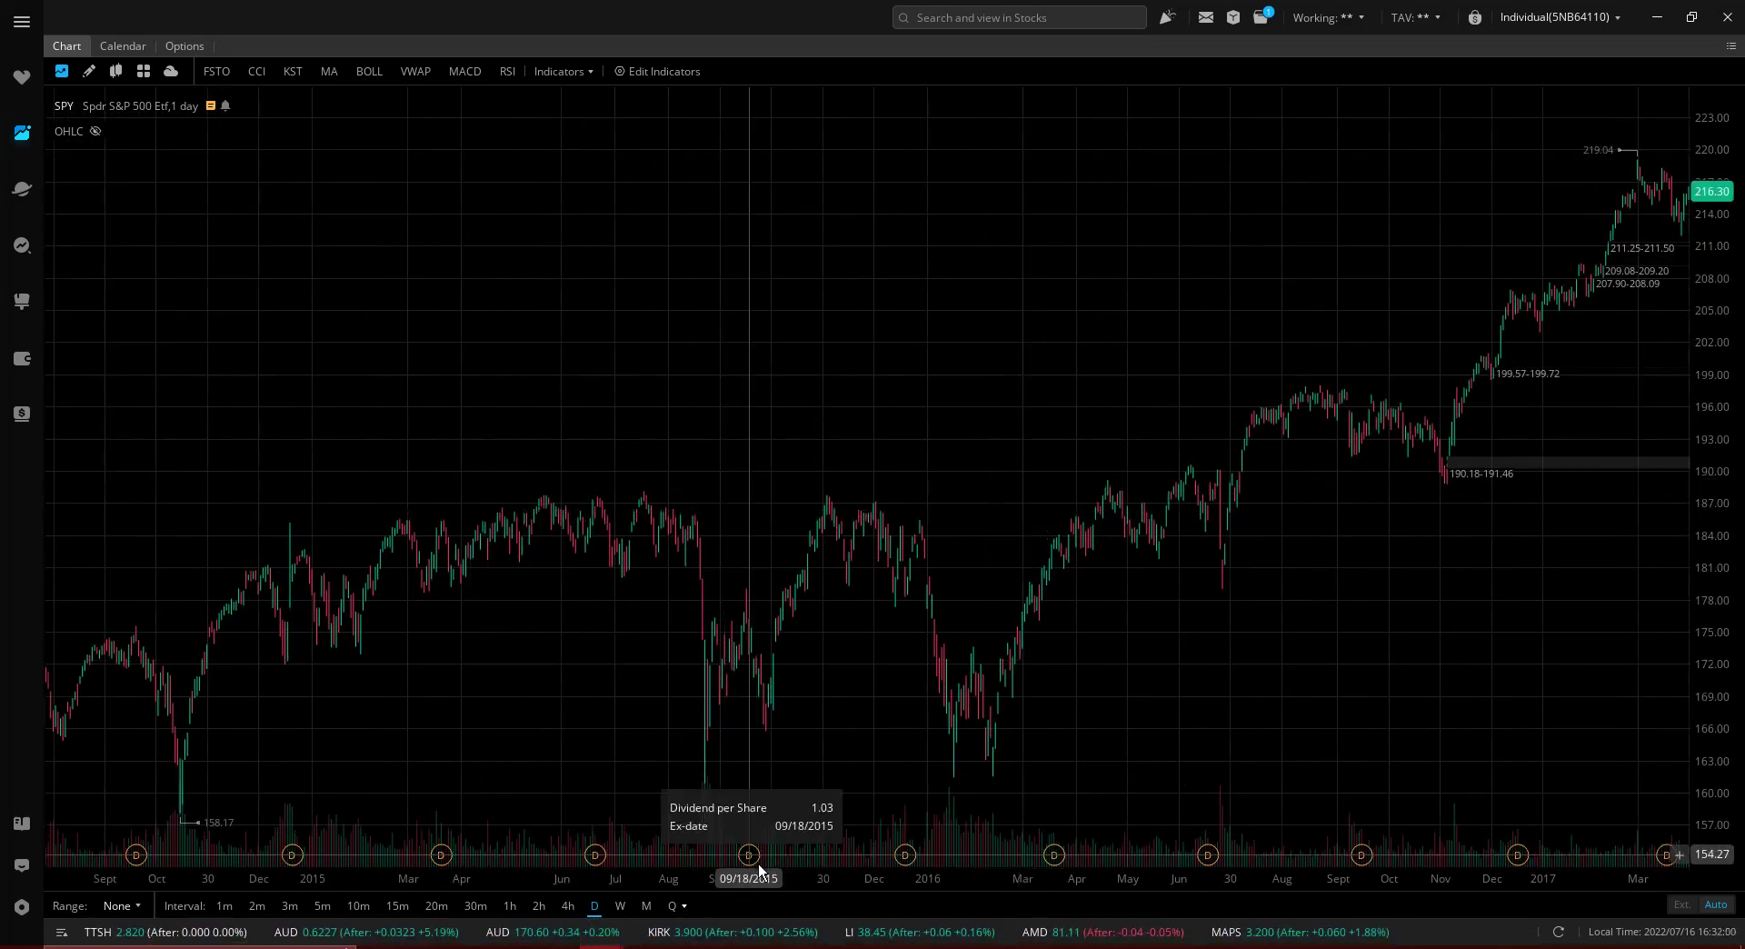
# Go back to SPY's August–October 2011 lows and compare them with the September 2011 dividend marker.
pyautogui.moveTo(409, 709); pyautogui.dragTo(1035, 676)
pyautogui.moveTo(408, 581); pyautogui.dragTo(850, 584)
pyautogui.moveTo(545, 521); pyautogui.dragTo(1054, 543)
pyautogui.moveTo(581, 549); pyautogui.dragTo(848, 517)
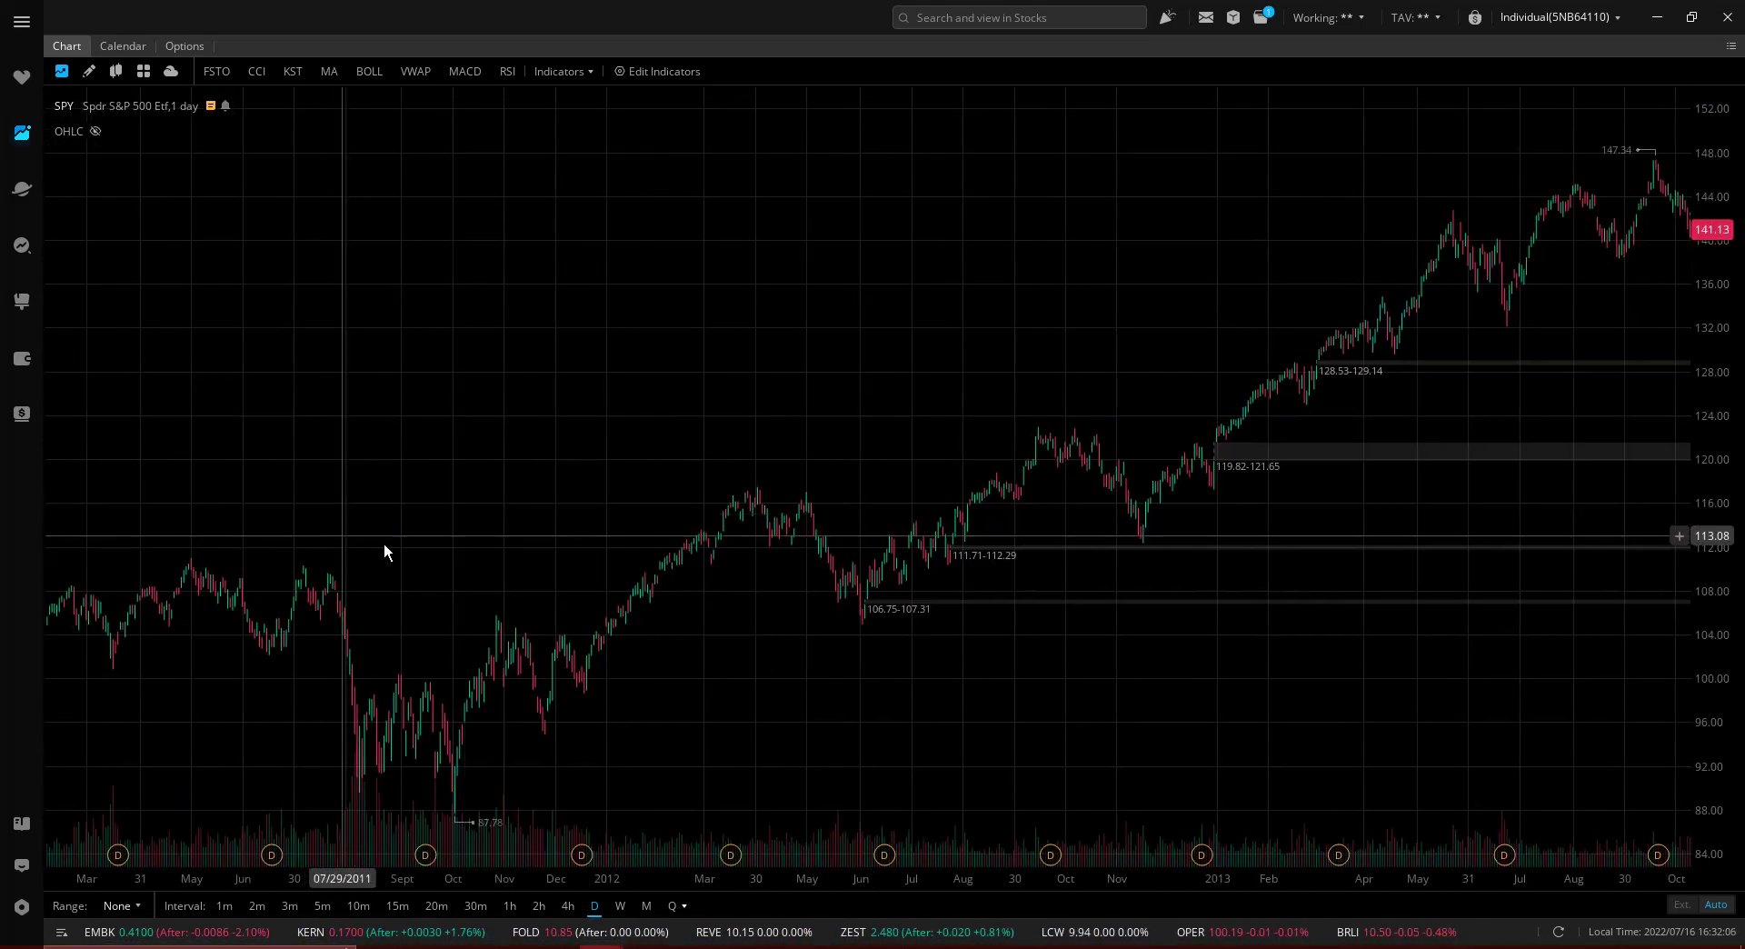
pyautogui.moveTo(381, 548); pyautogui.dragTo(570, 799)
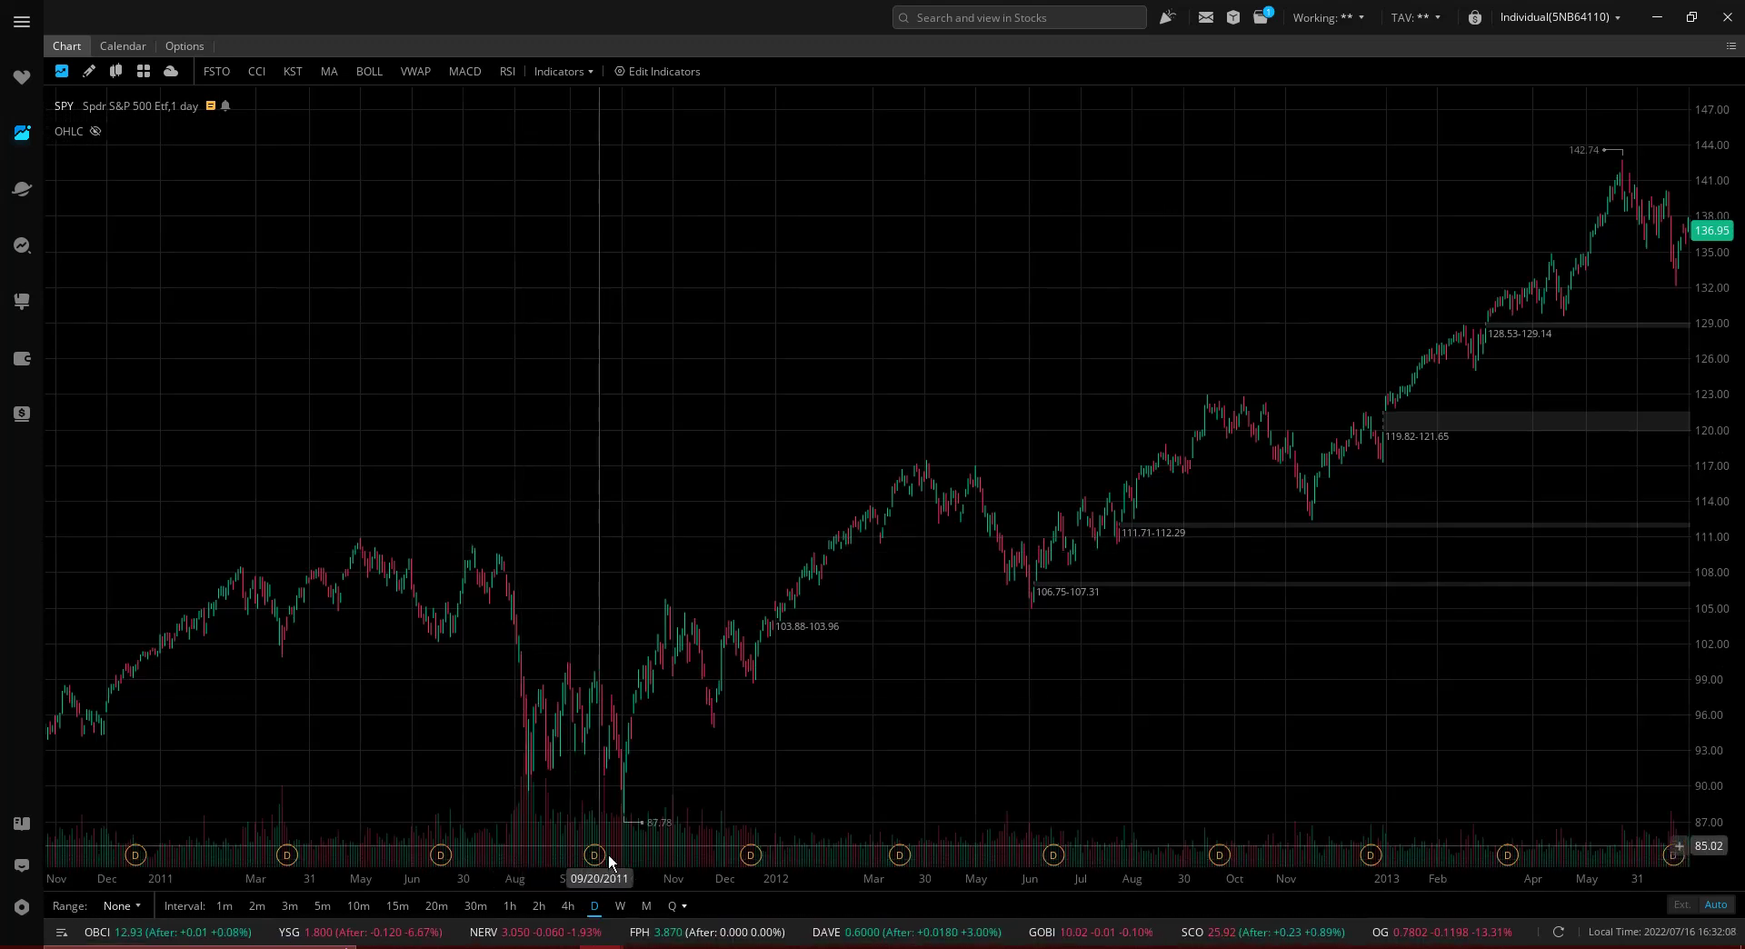
# Review SPY's mid-2010 and March 2009 lows against their dividend markers, and continue back to the 2004–2006 candles.
pyautogui.moveTo(168, 618); pyautogui.dragTo(881, 623)
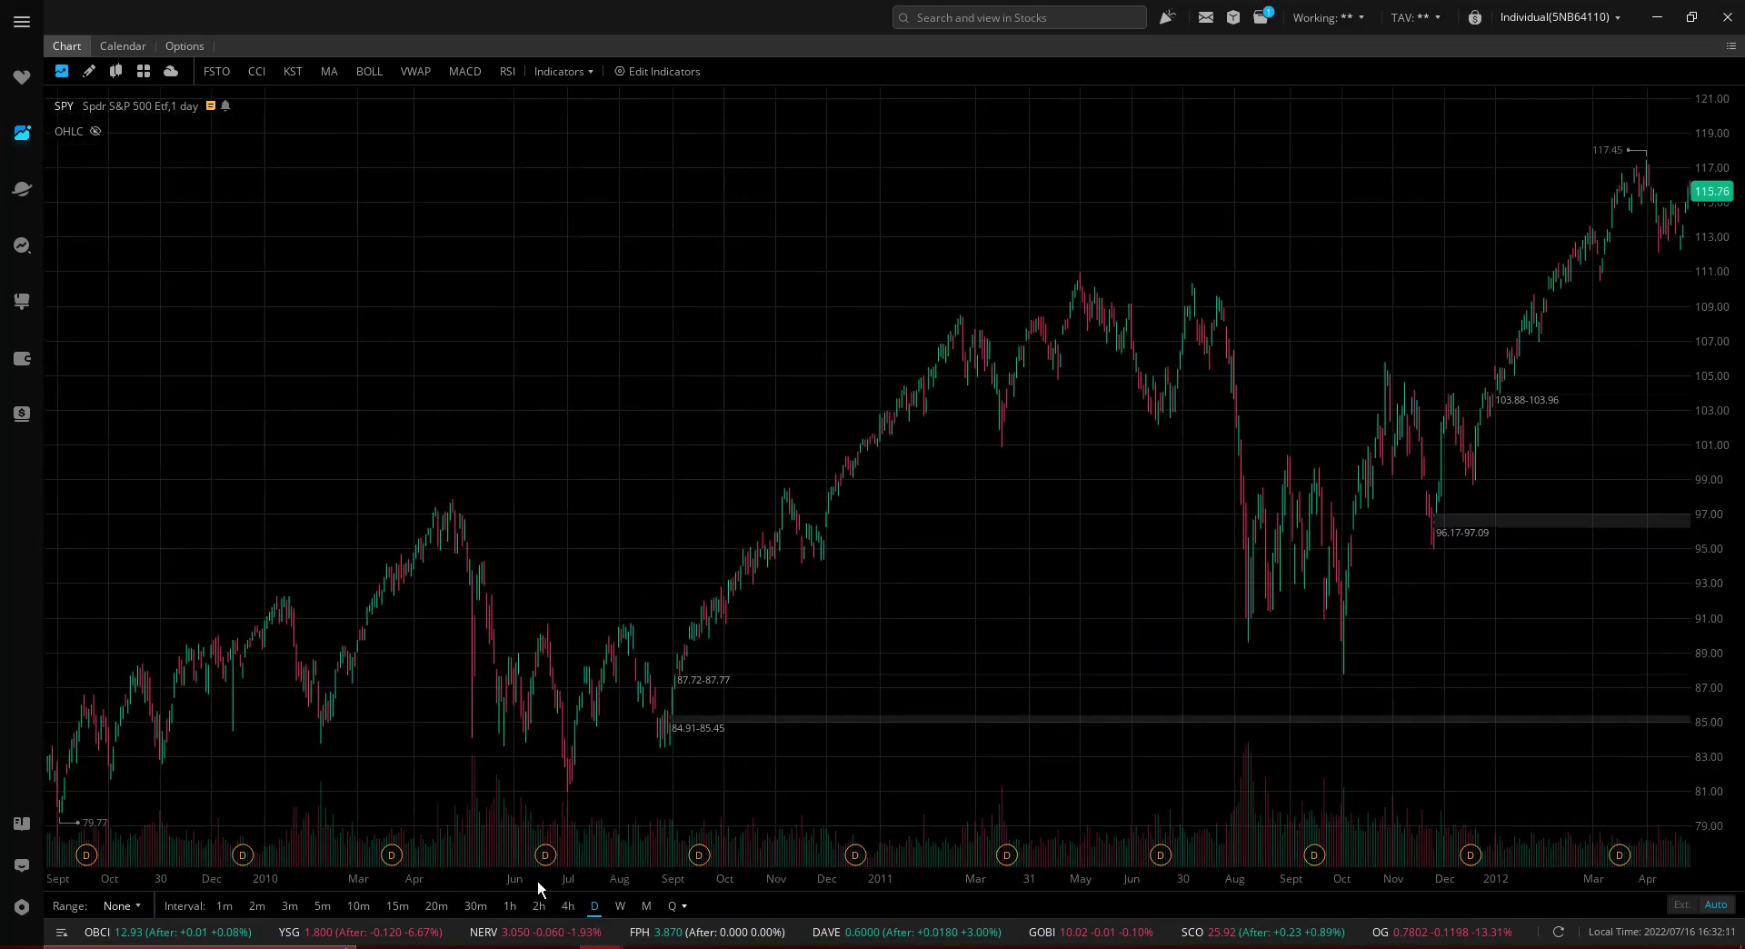
pyautogui.moveTo(382, 454); pyautogui.dragTo(1223, 463)
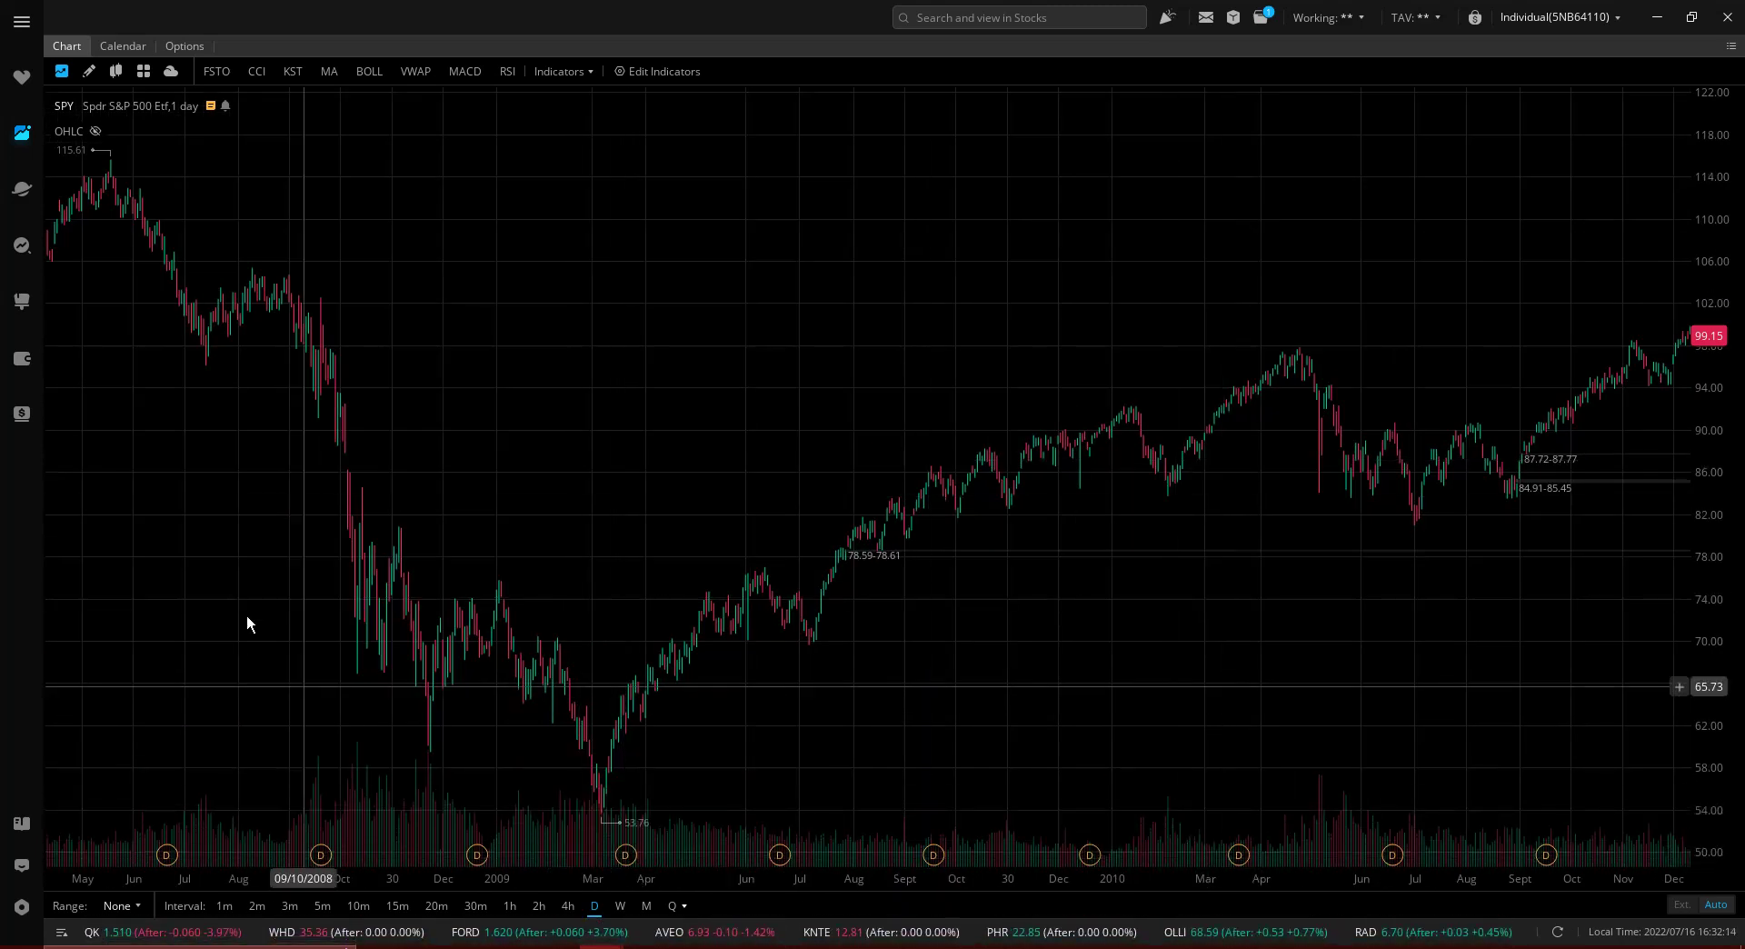
pyautogui.moveTo(246, 640); pyautogui.dragTo(679, 641)
pyautogui.moveTo(436, 601); pyautogui.dragTo(1305, 602)
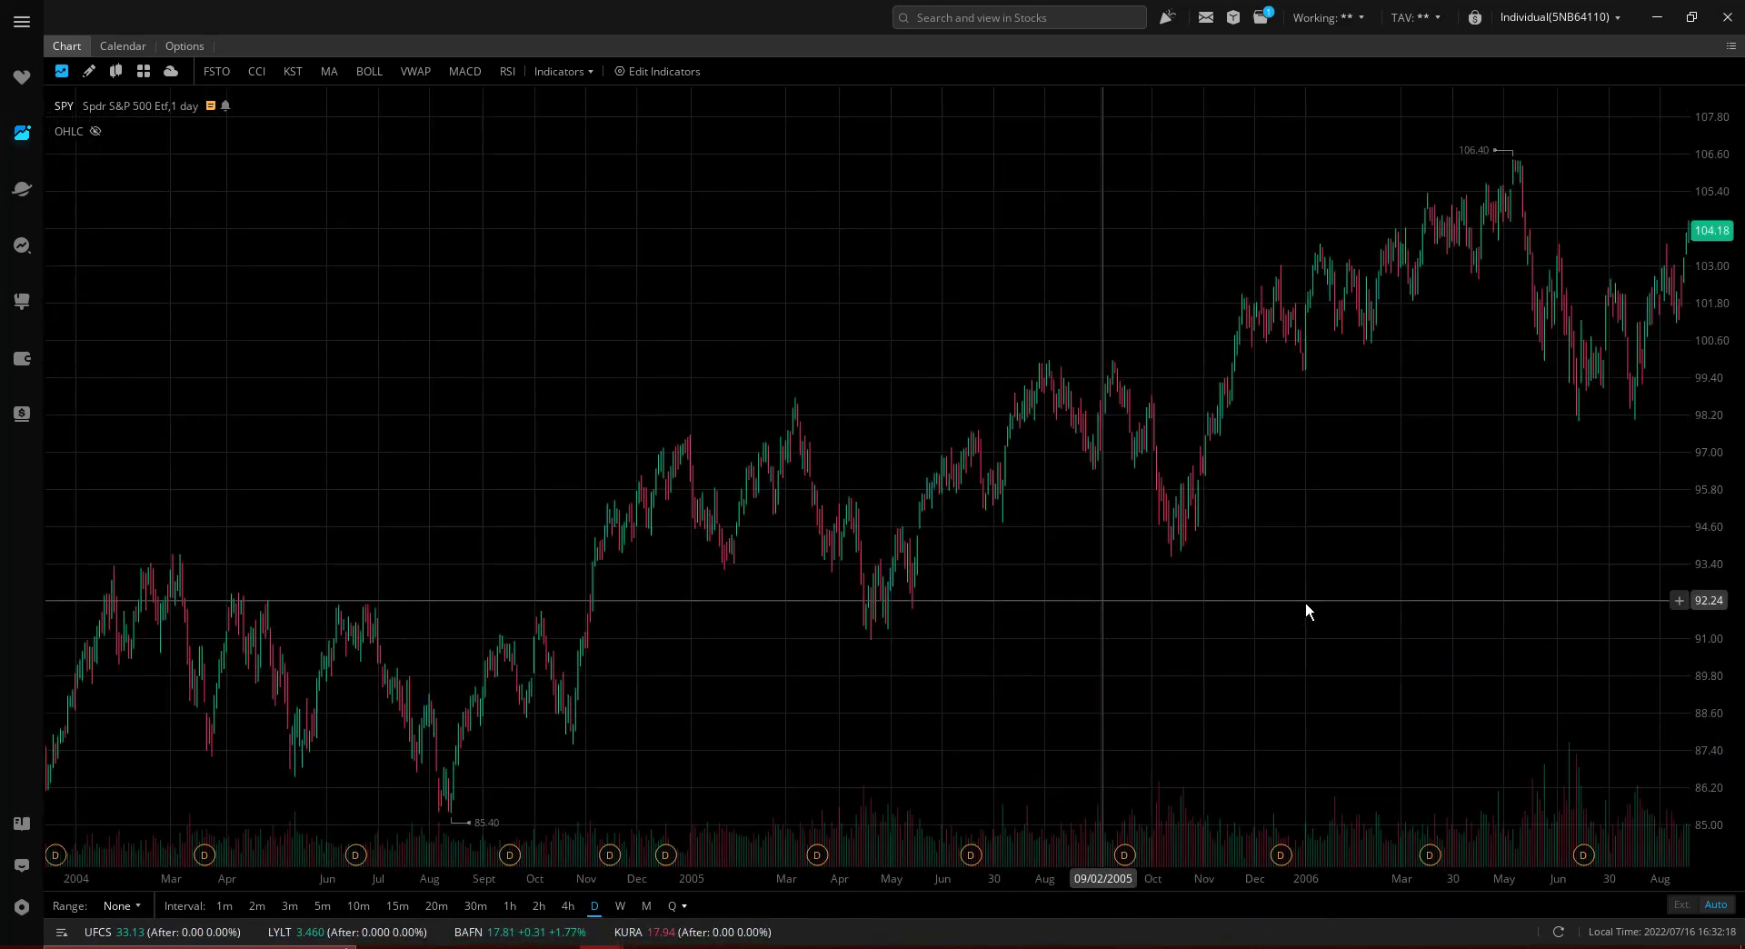